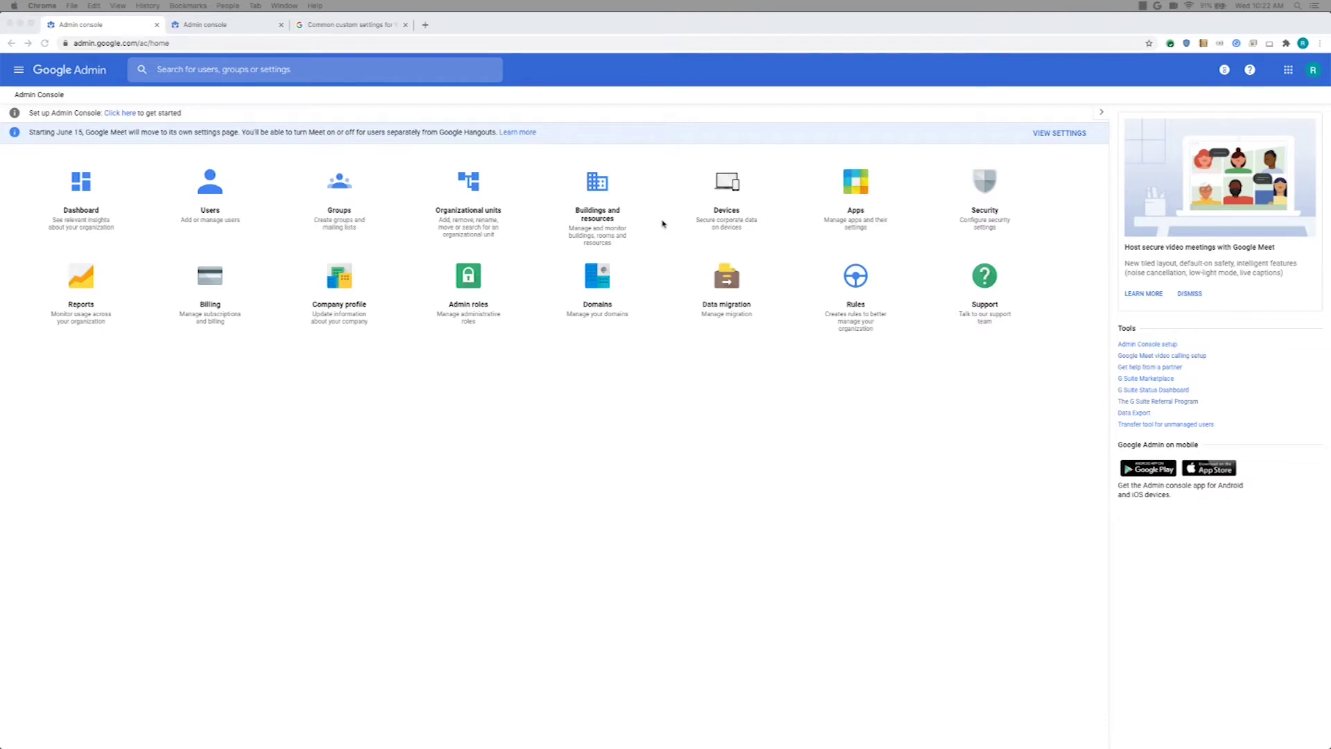
- Open Devices > Windows settings, check Account settings, then return to the Windows settings overview
click(727, 189)
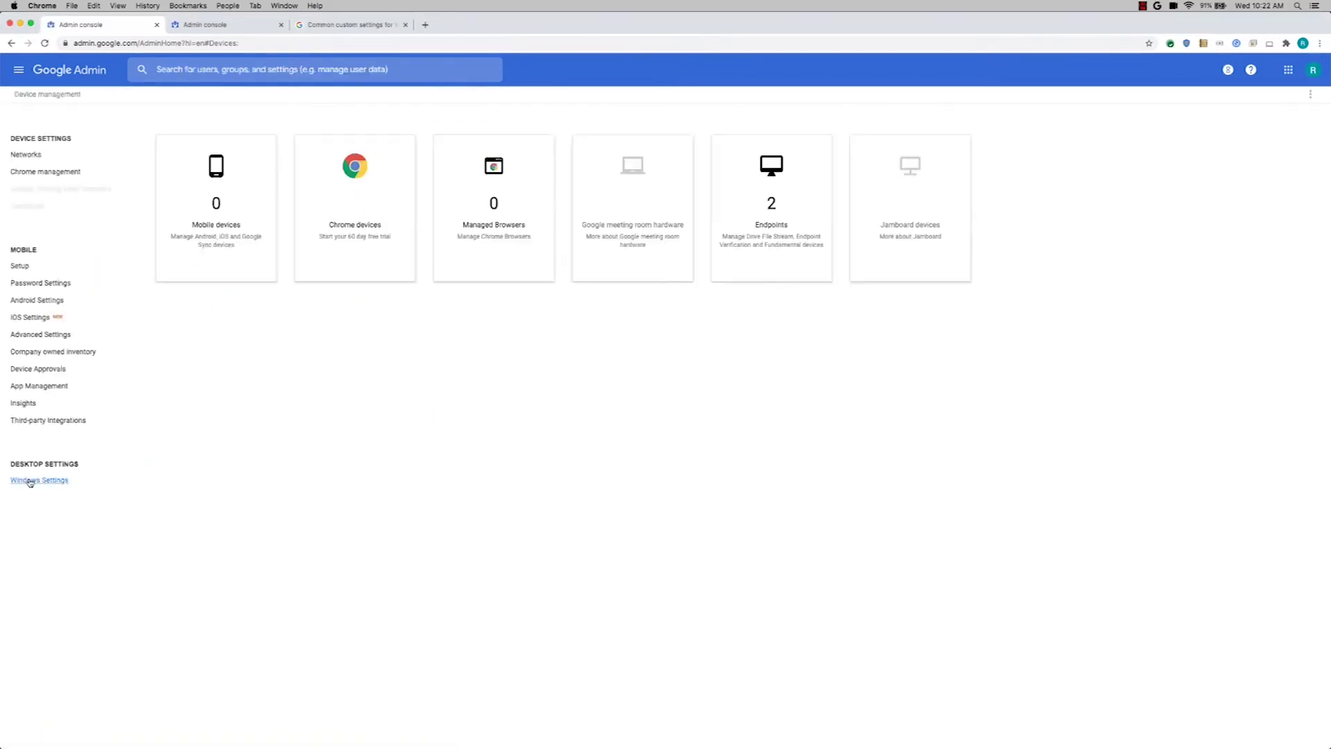
click(40, 481)
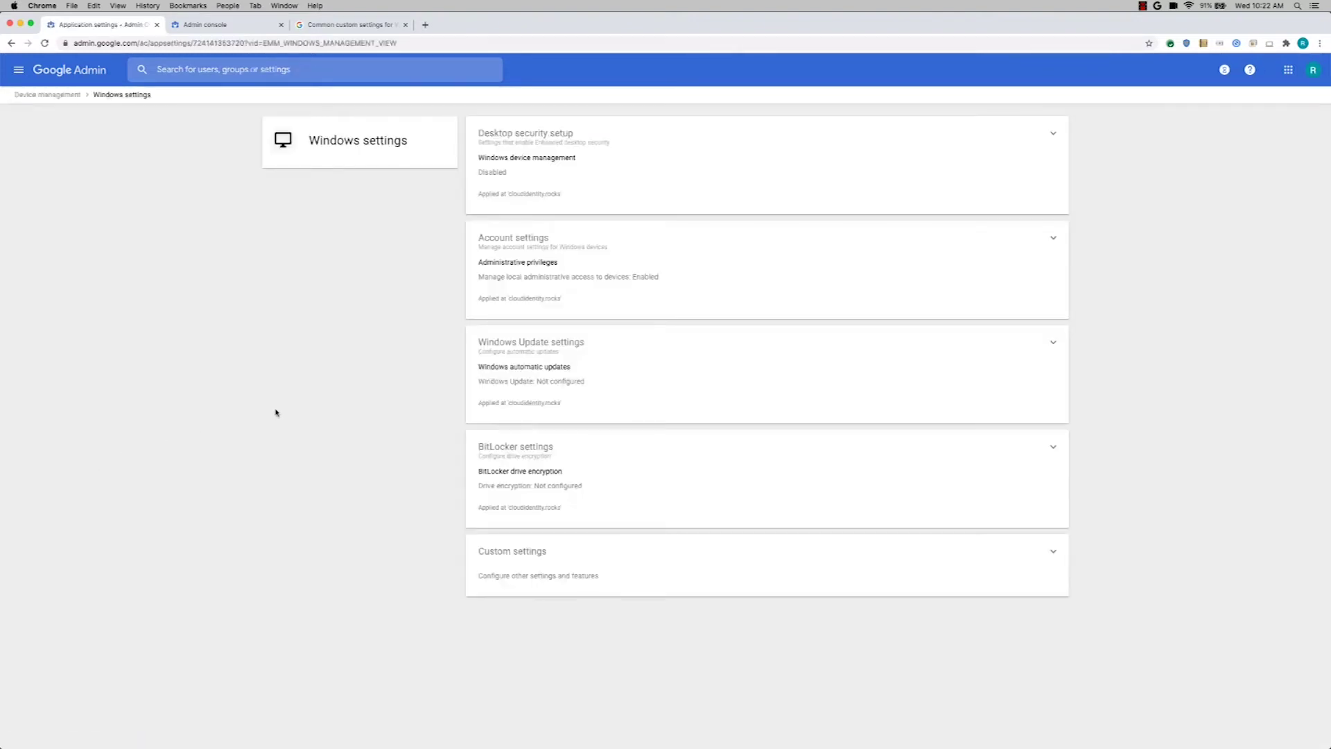
click(758, 289)
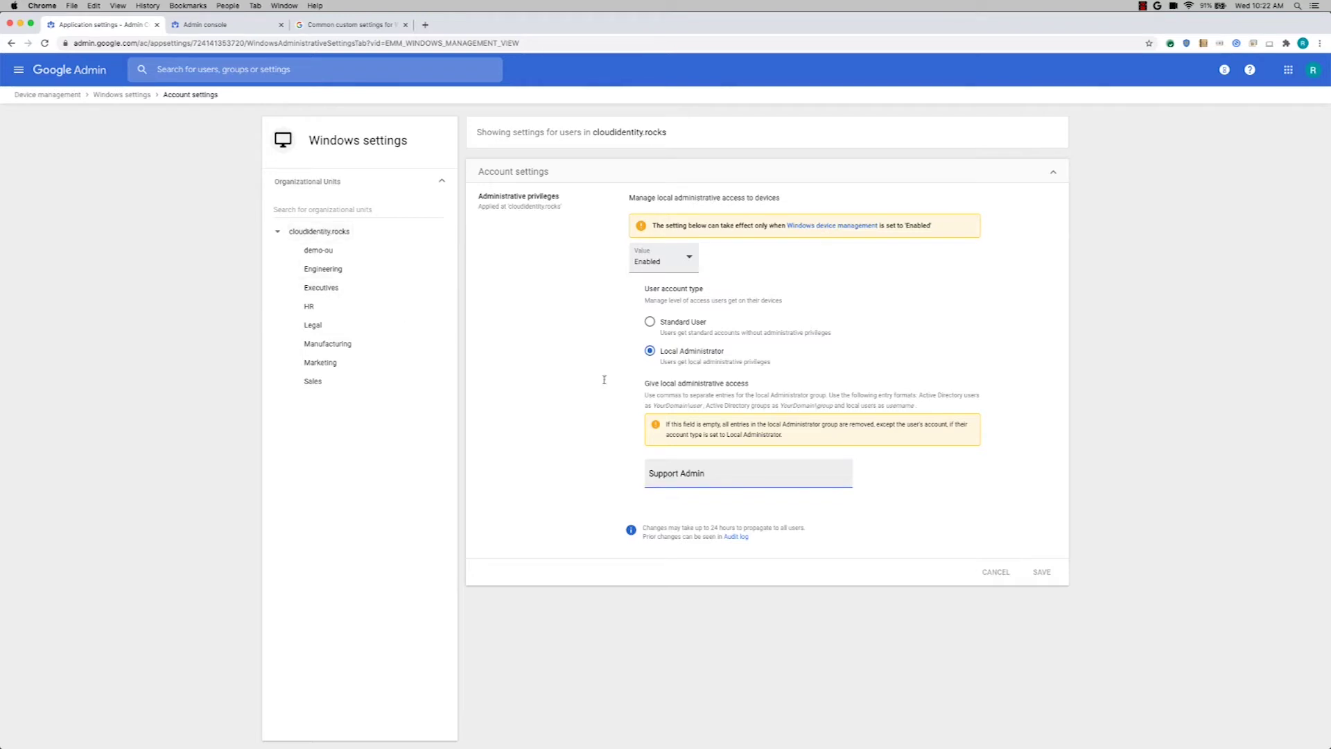
click(982, 569)
click(135, 98)
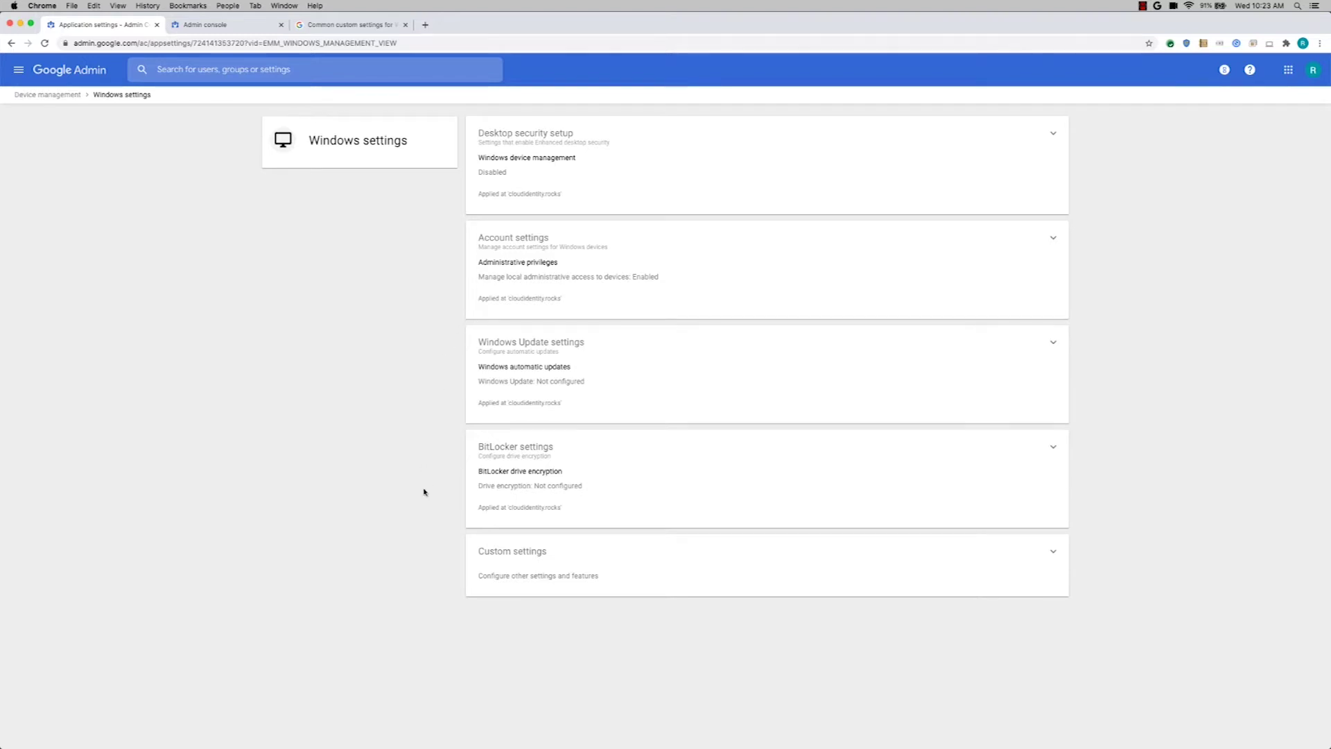
- Add a custom Windows setting using OMA-URI Camera/AllowCamera, Integer type, value 0
click(689, 566)
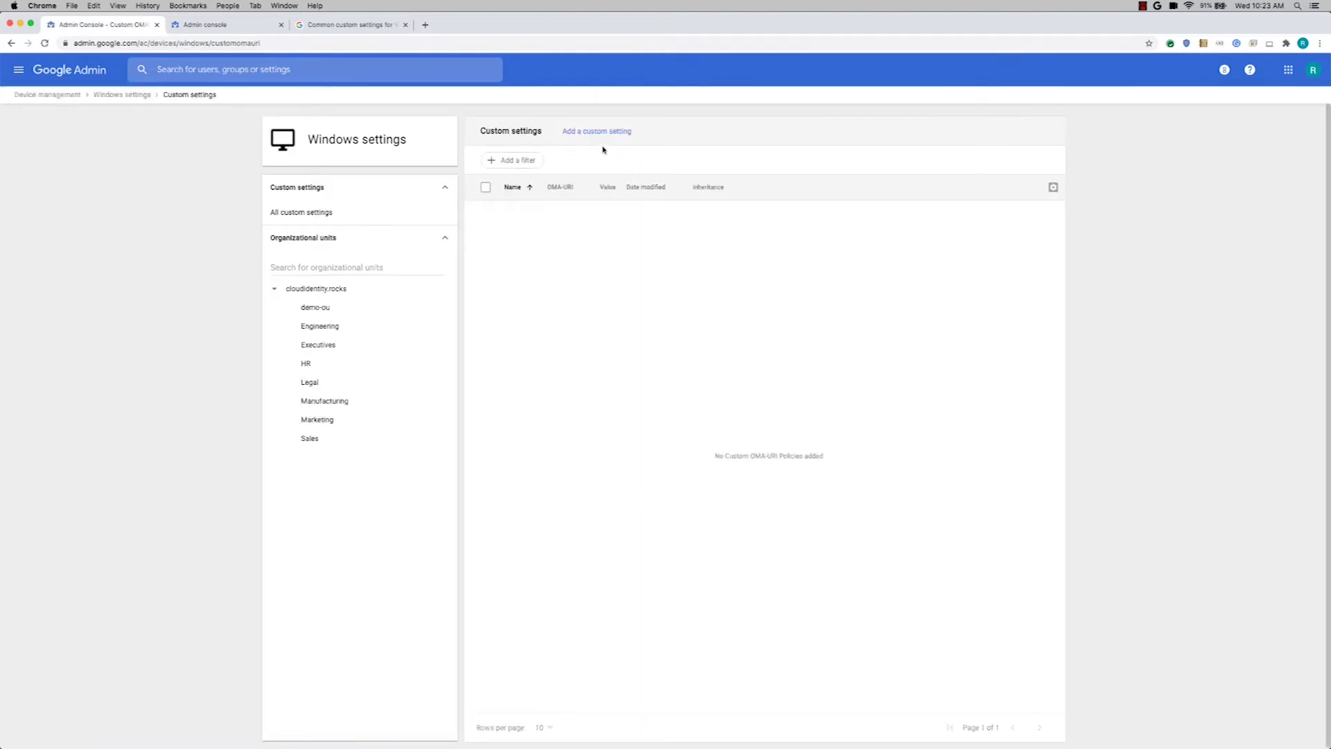
click(585, 132)
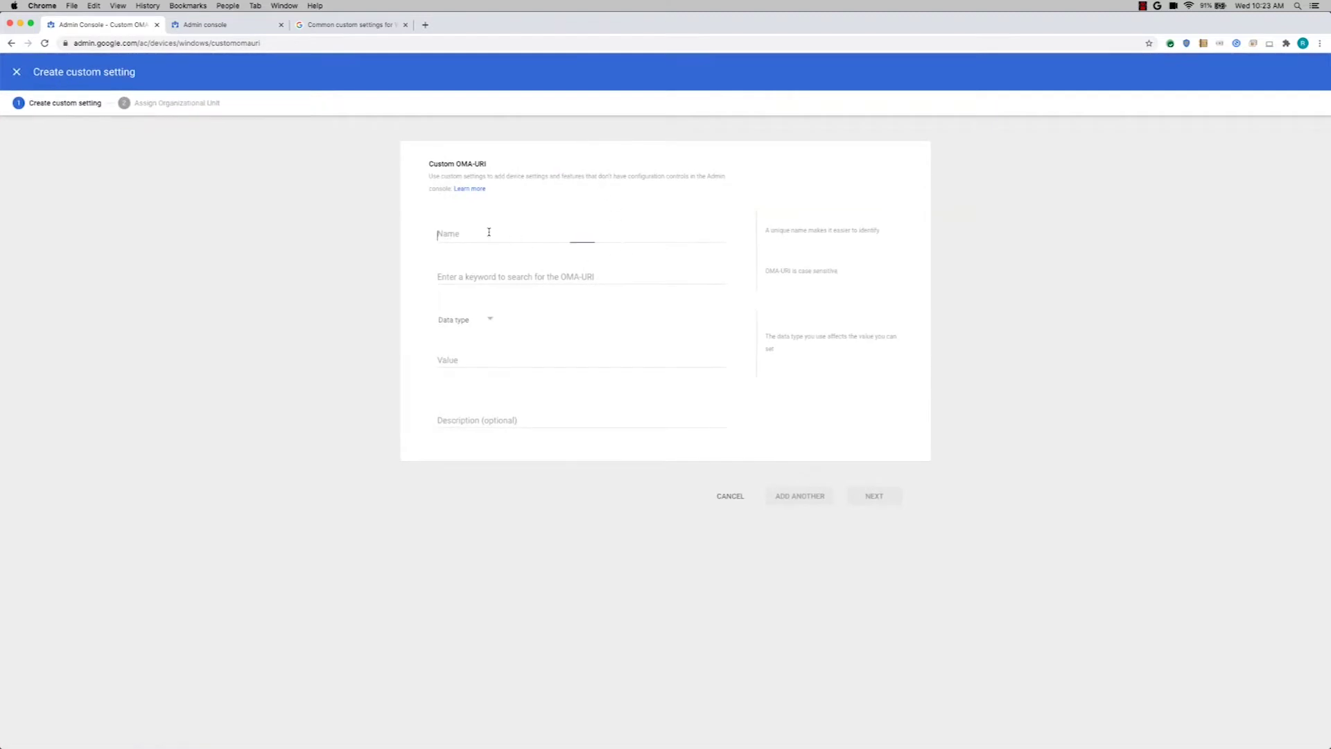
text(Disable C)
text(amera)
click(521, 272)
text(camera)
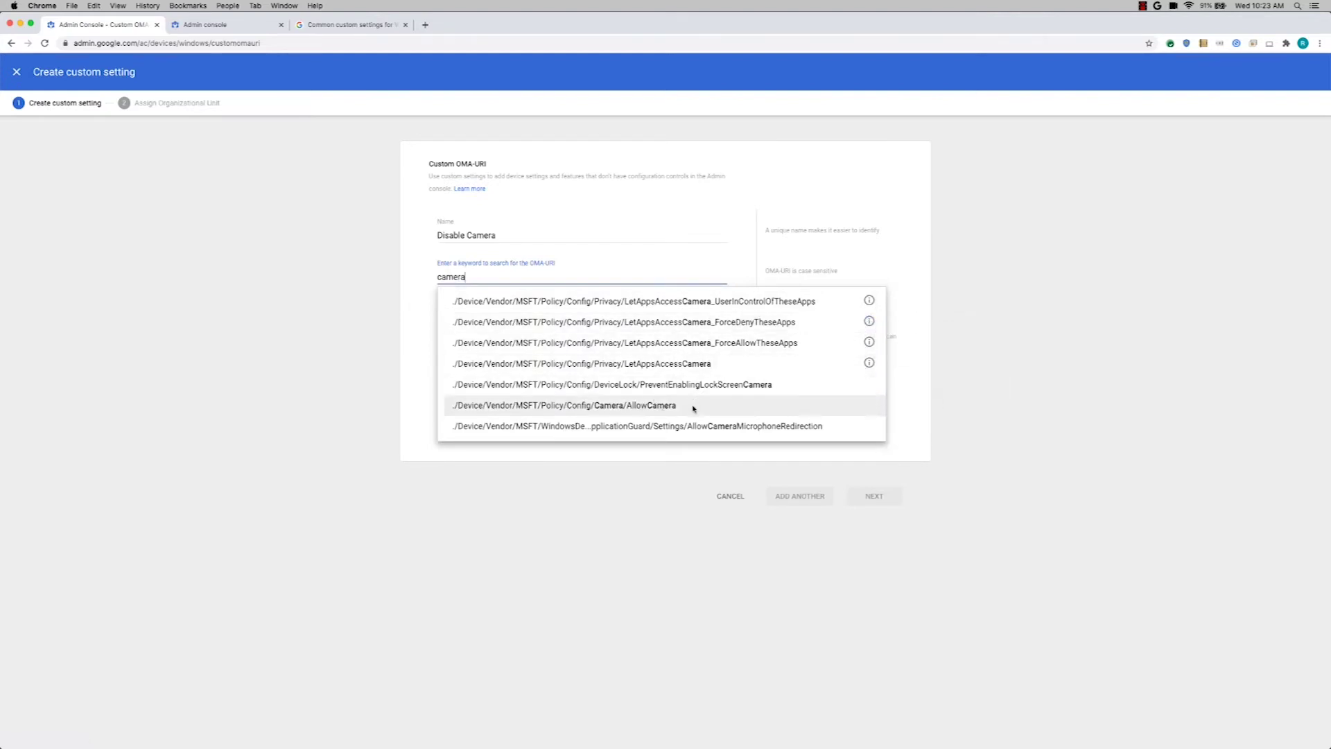
click(650, 405)
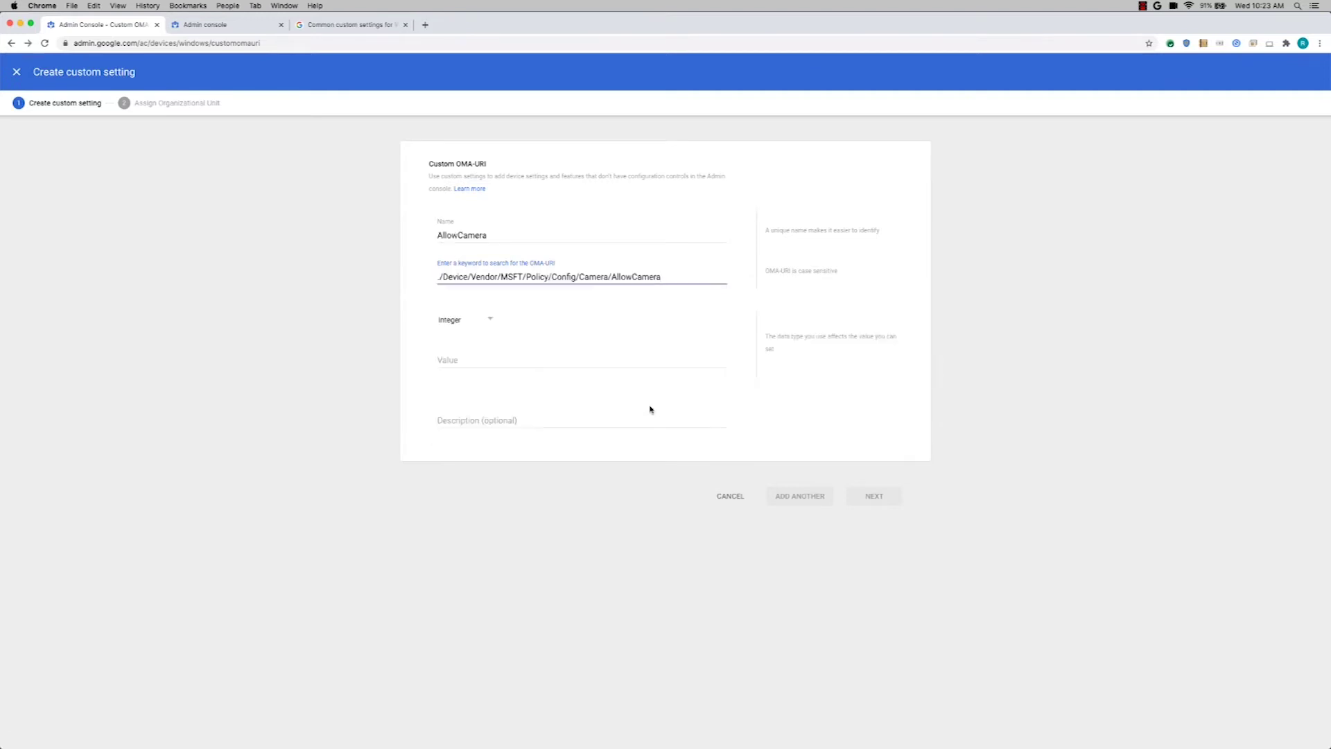
click(468, 358)
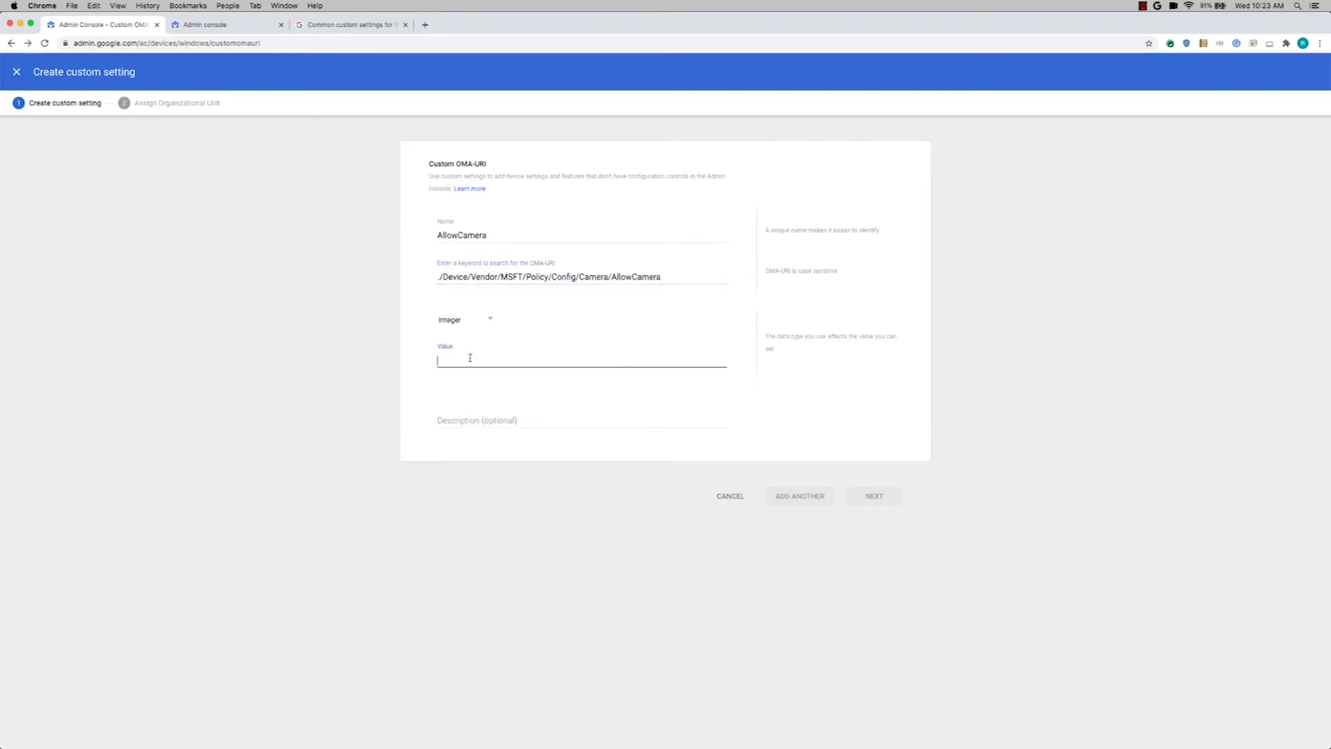
text(0)
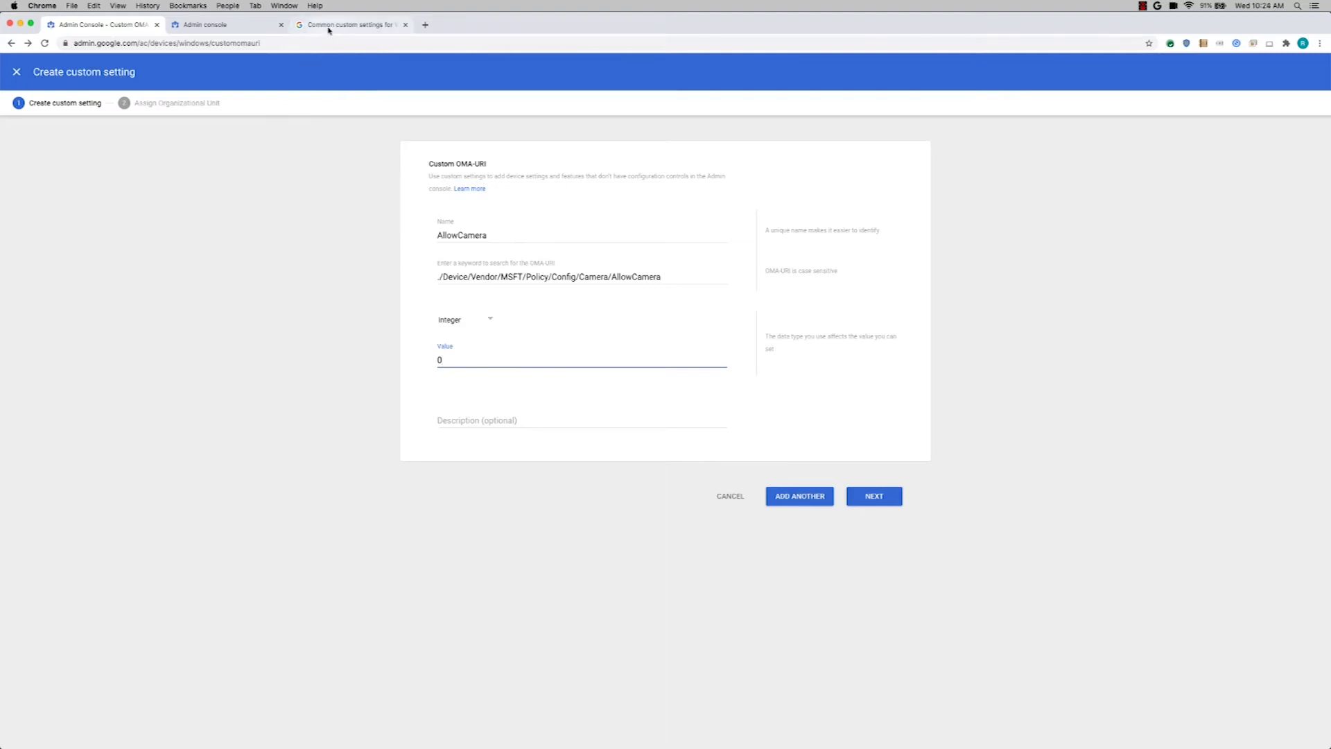
click(329, 30)
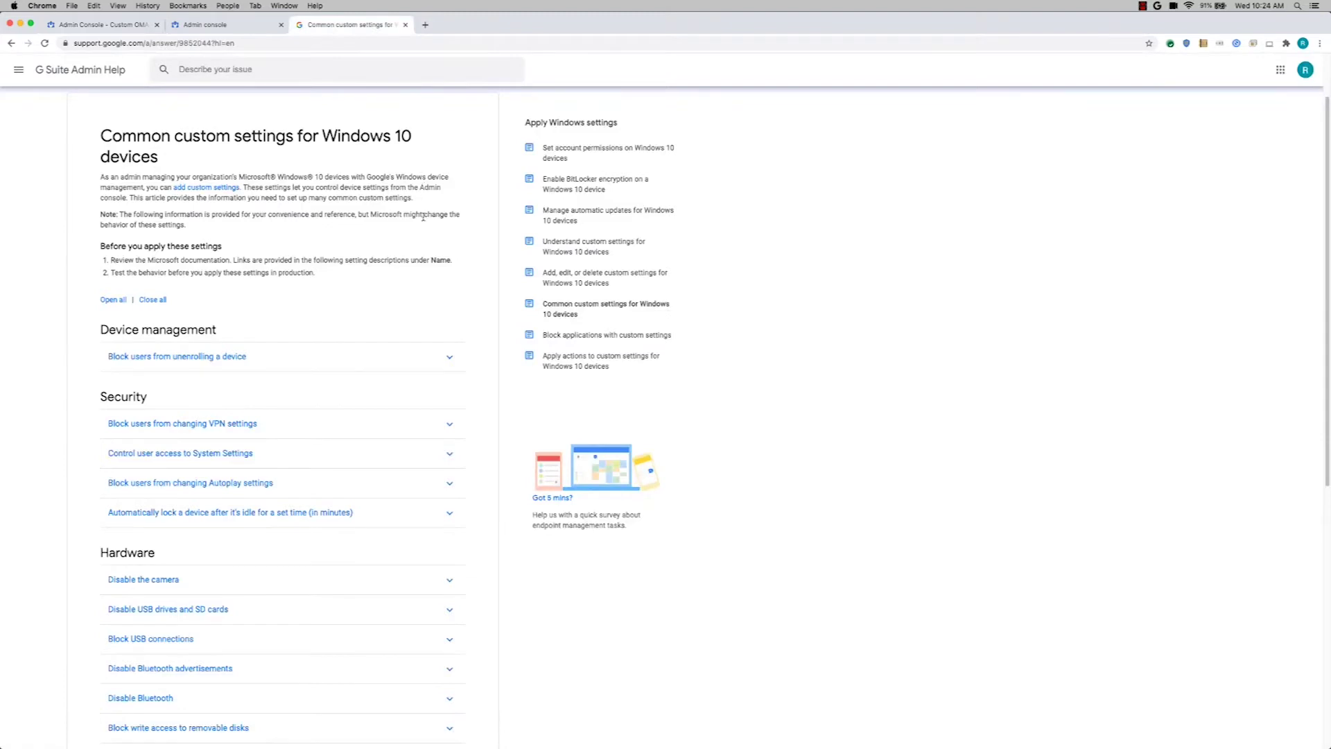
scroll(327, 260, down, 1)
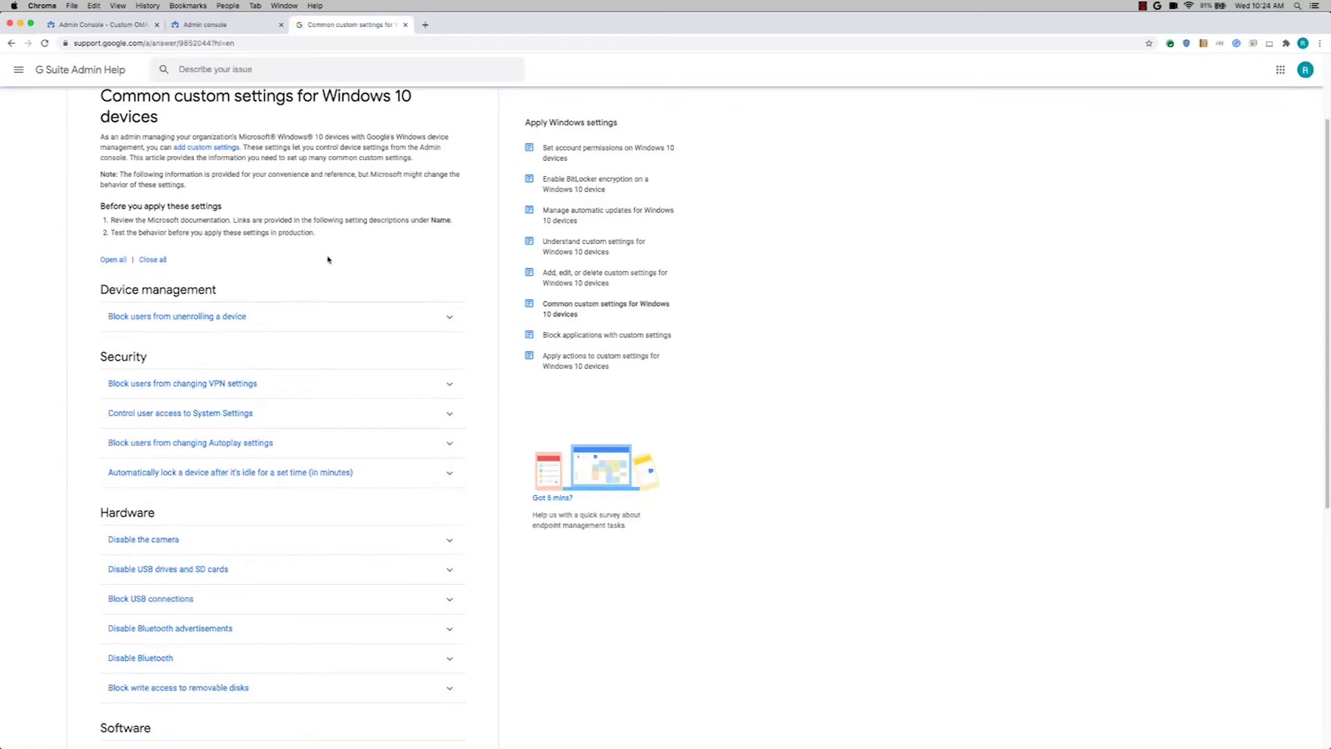
- Expand 'Block users from unenrolling a device' in the Windows 10 custom settings help article
click(231, 318)
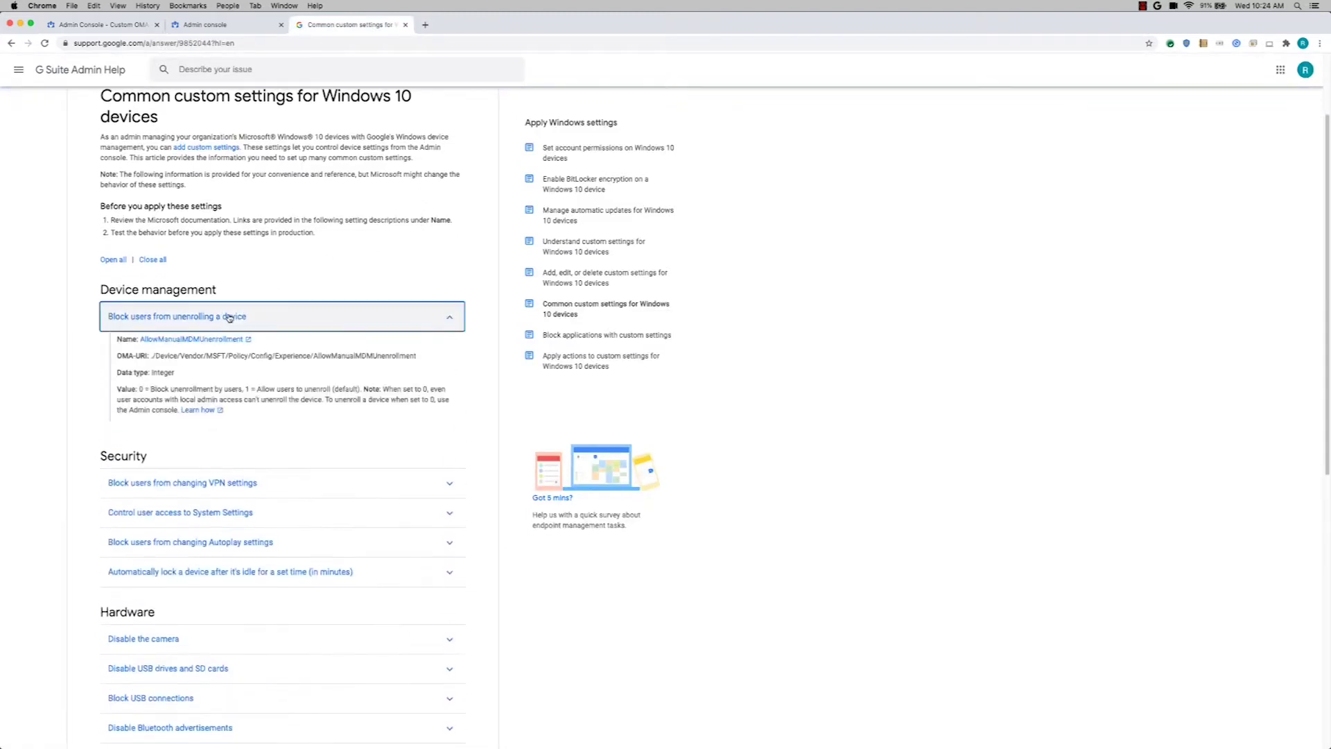
drag(155, 356, 223, 357)
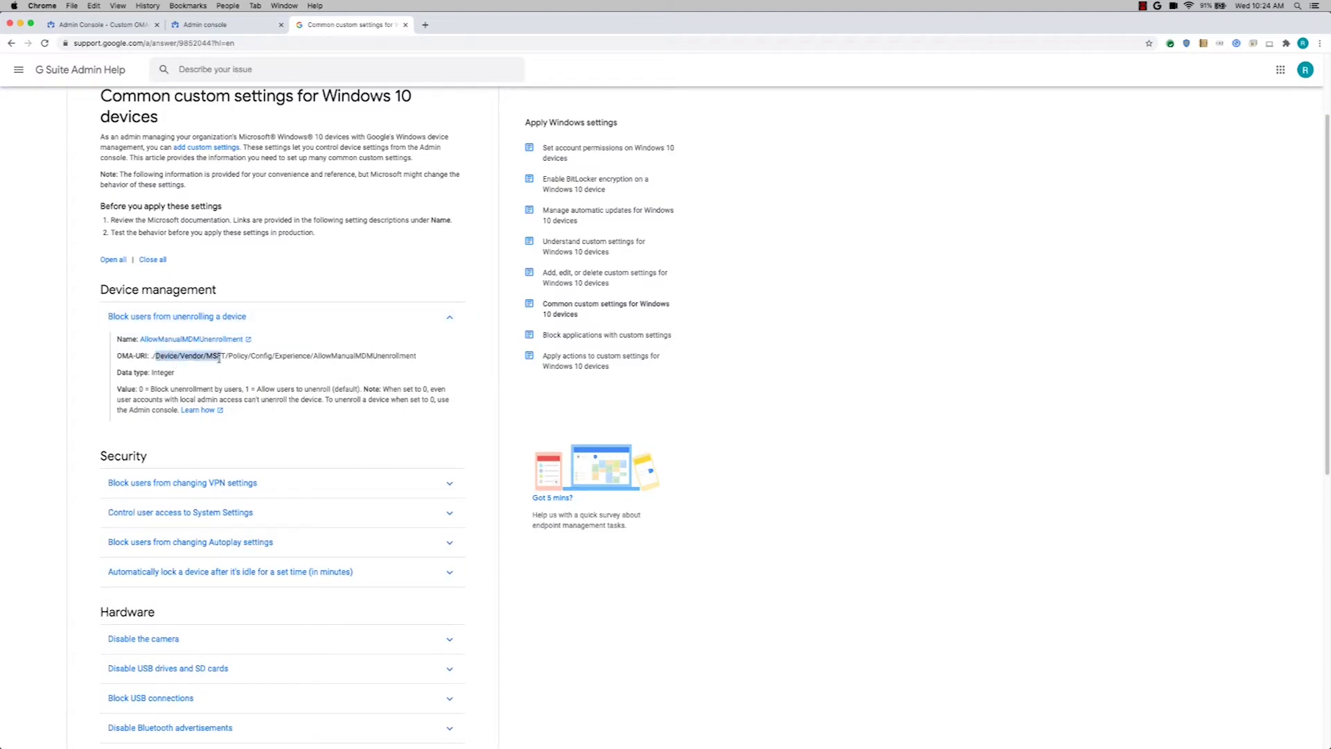
click(153, 397)
scroll(344, 431, up, 2)
scroll(344, 430, down, 4)
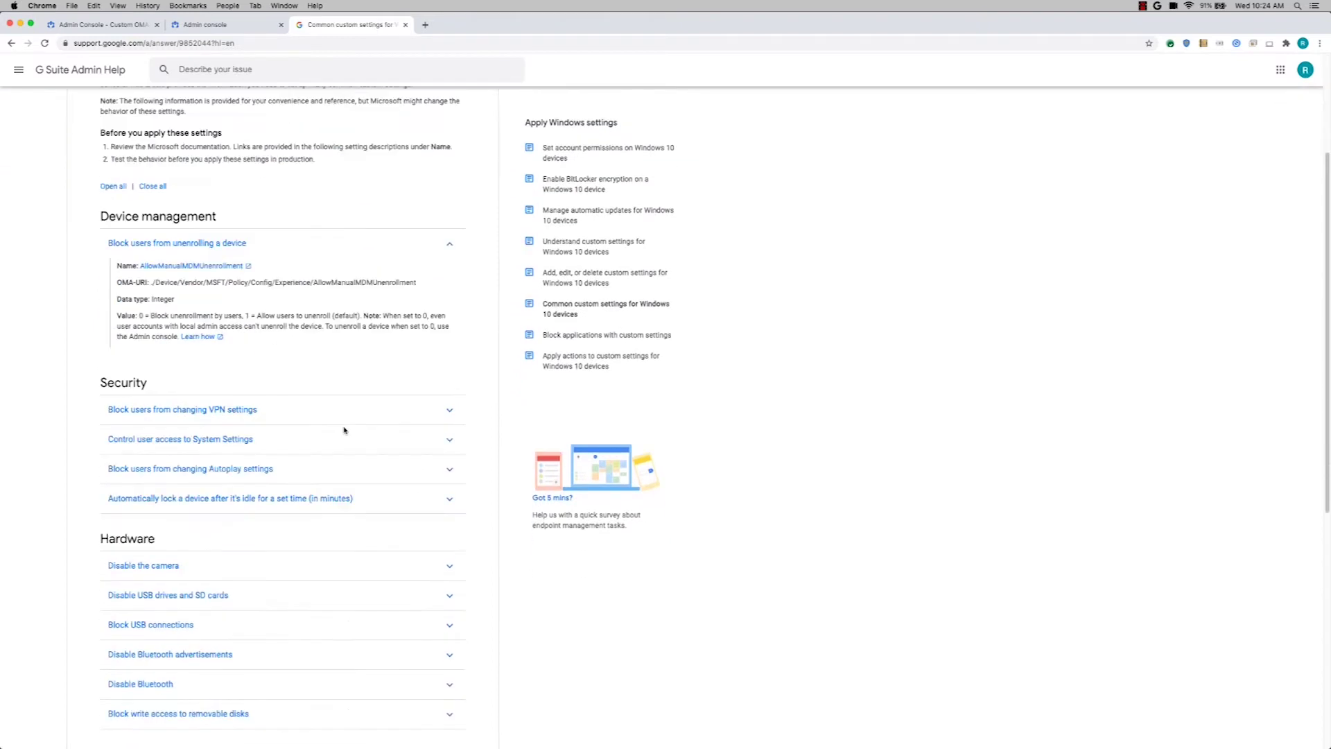
scroll(345, 431, up, 1)
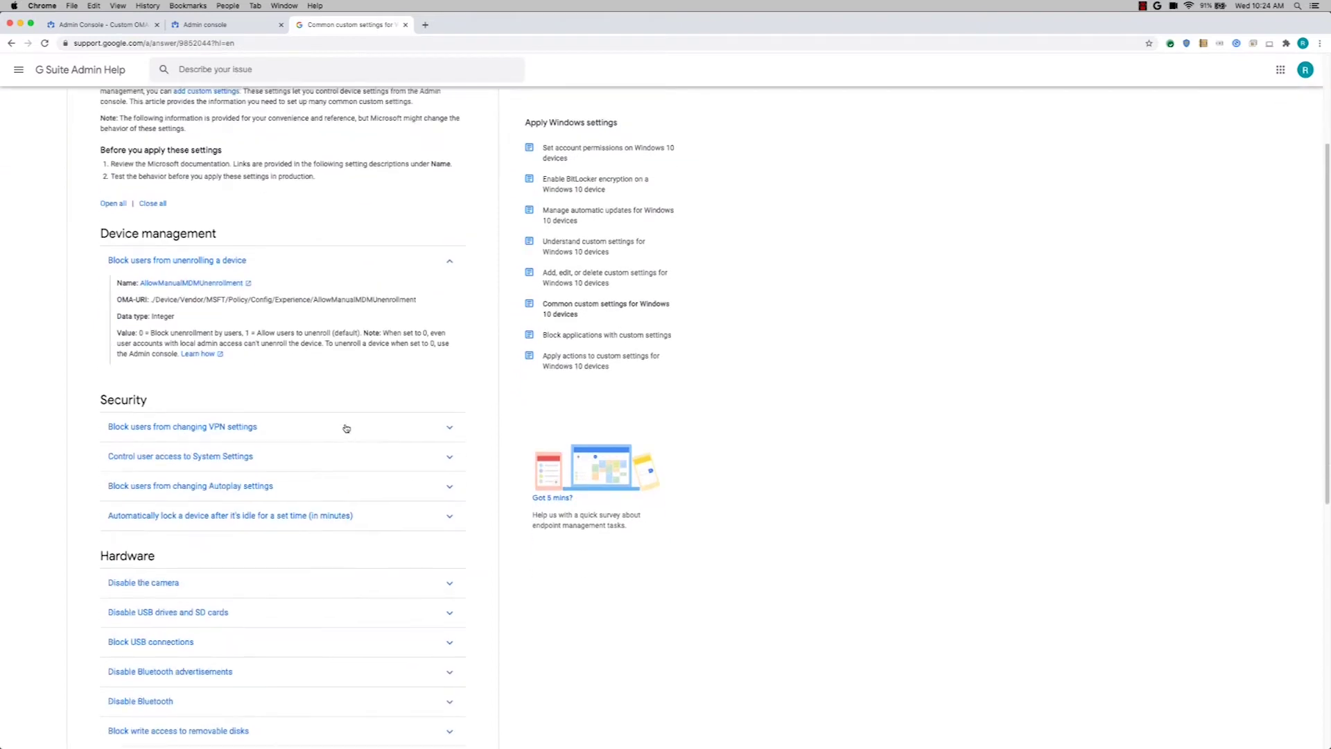
scroll(346, 428, up, 1)
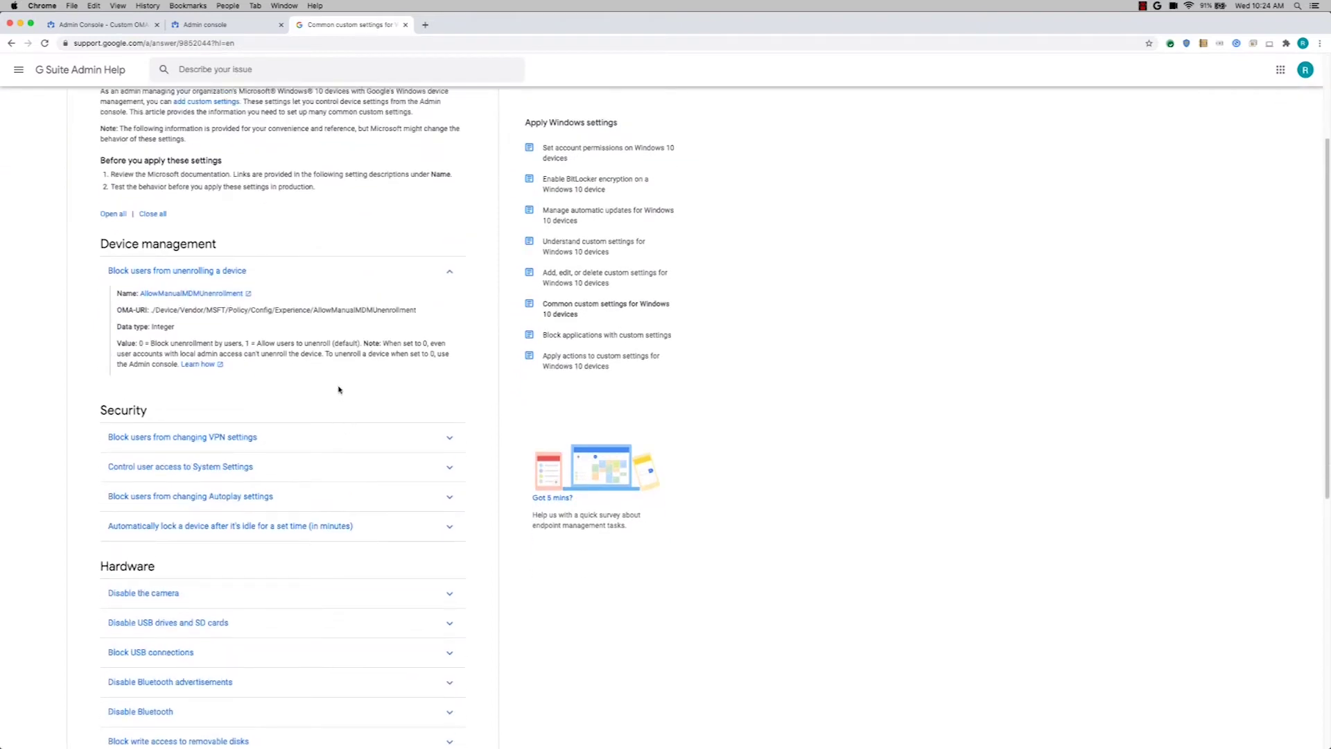
scroll(332, 379, up, 1)
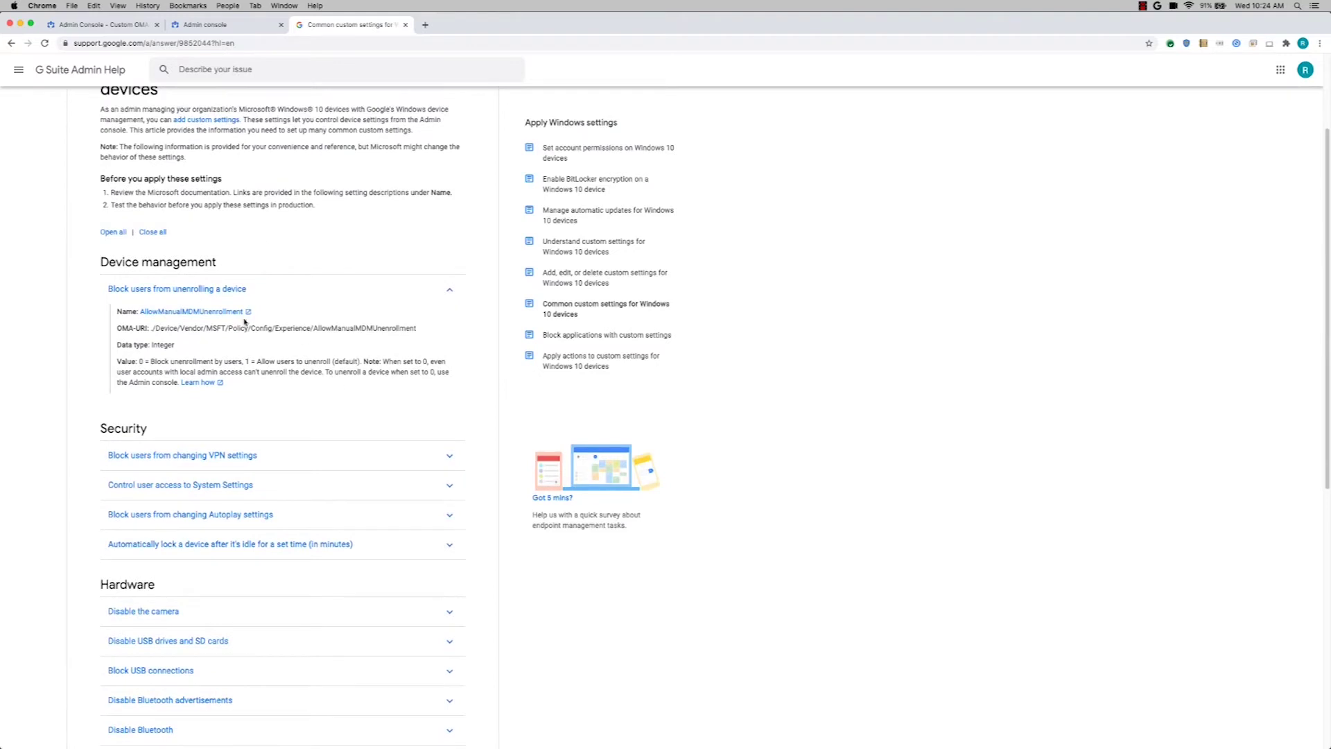
click(110, 24)
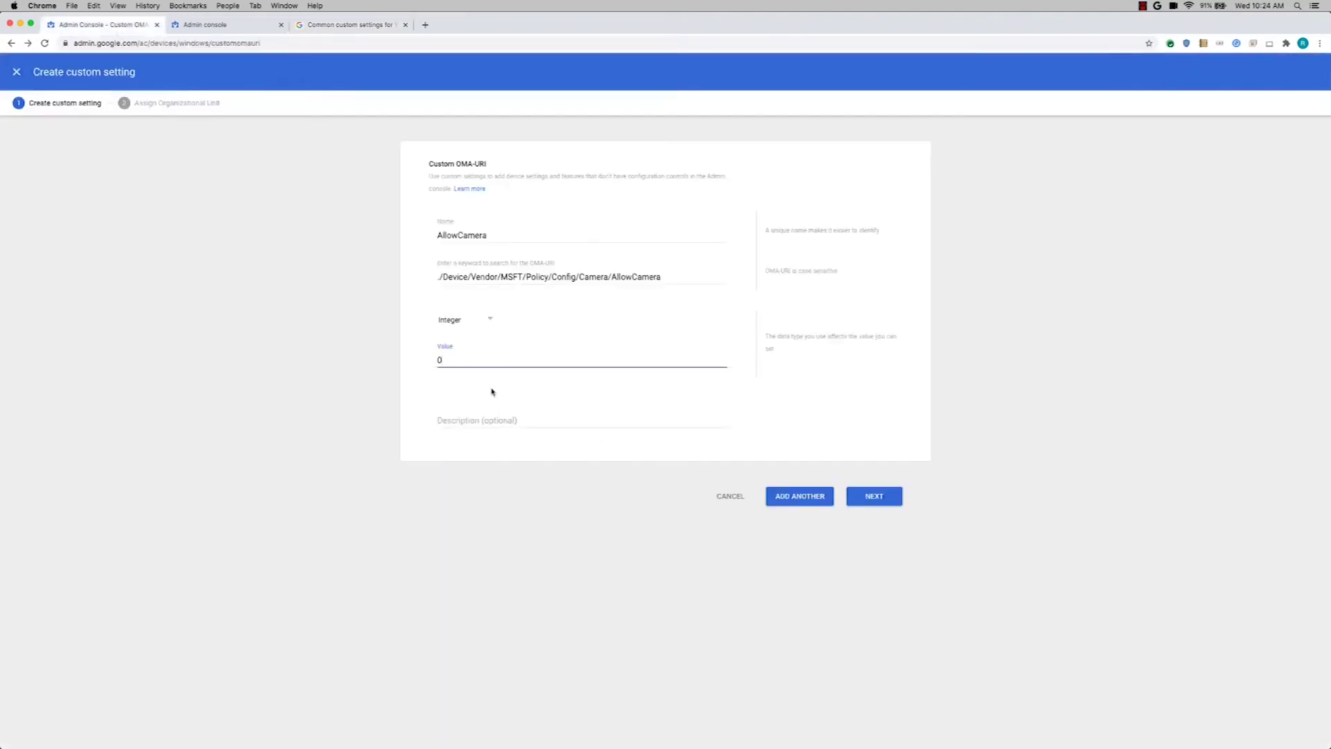
- Apply the AllowCamera setting to the Root organizational unit and return to Device management
click(873, 497)
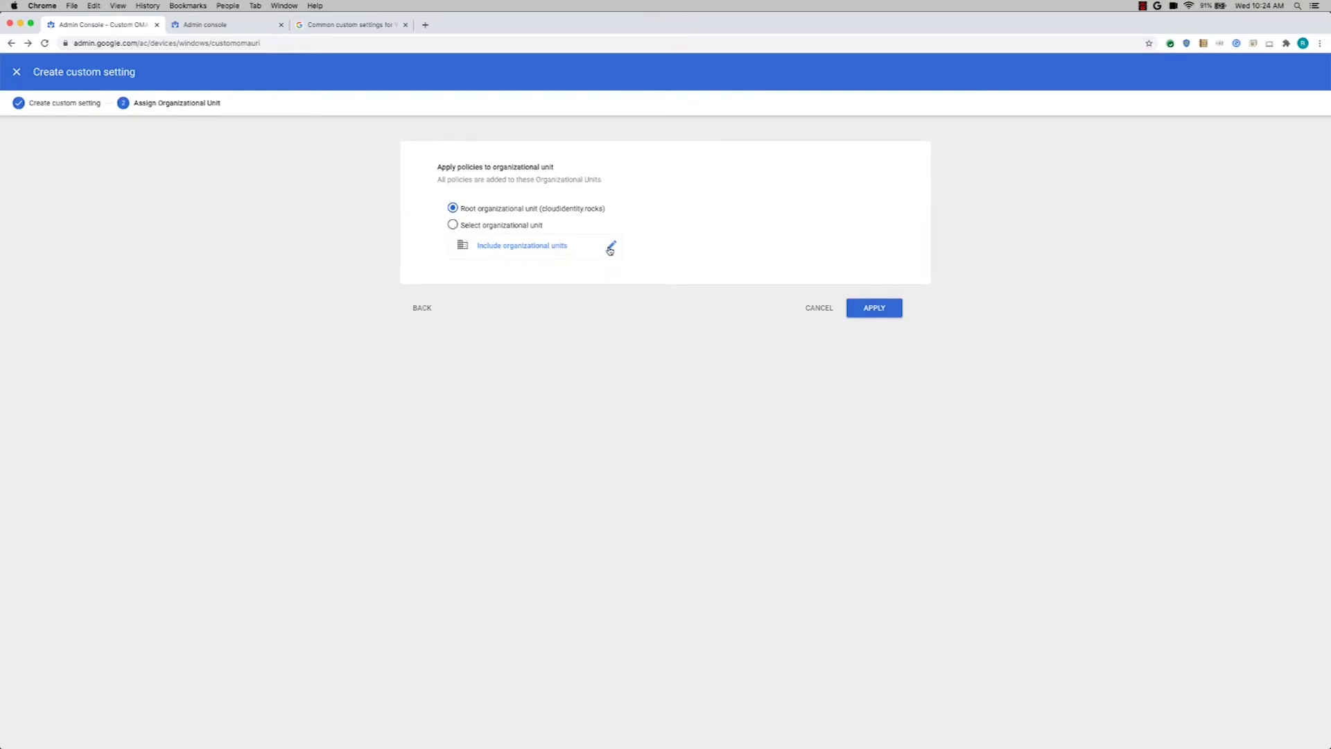
click(858, 307)
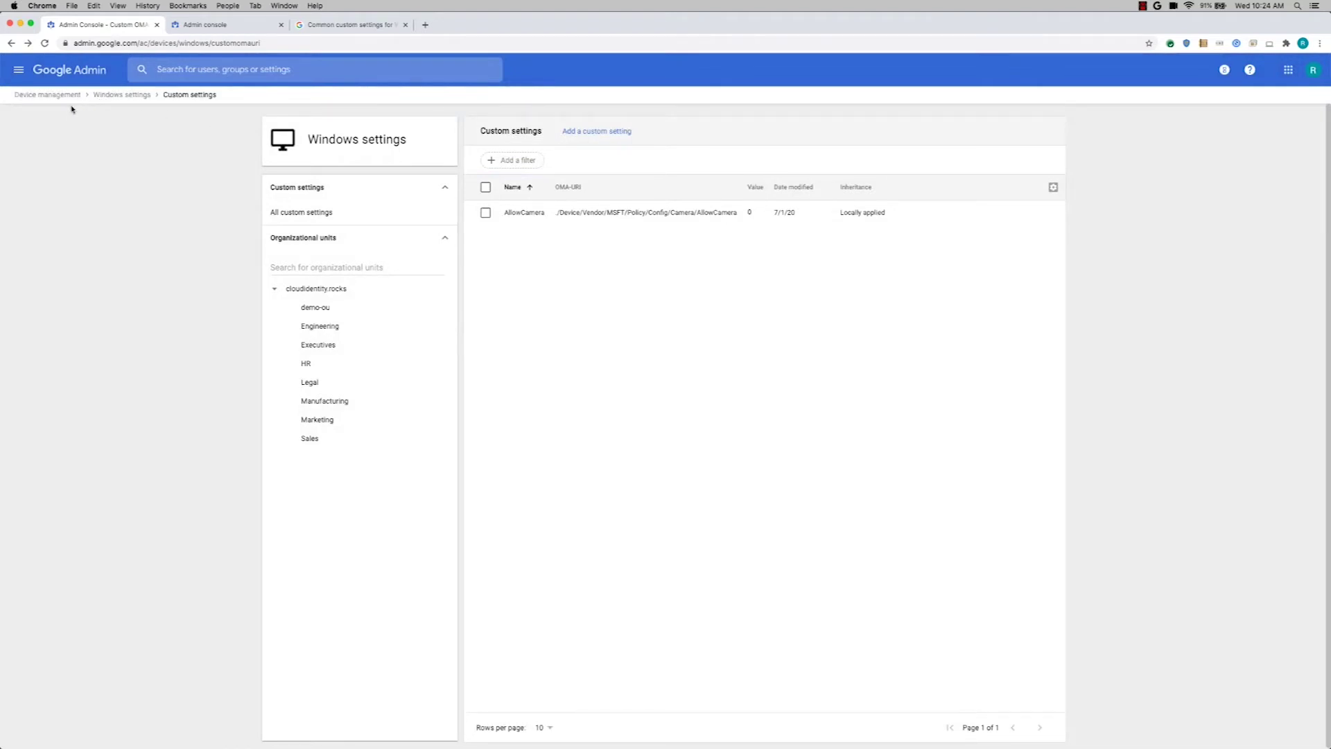
click(43, 97)
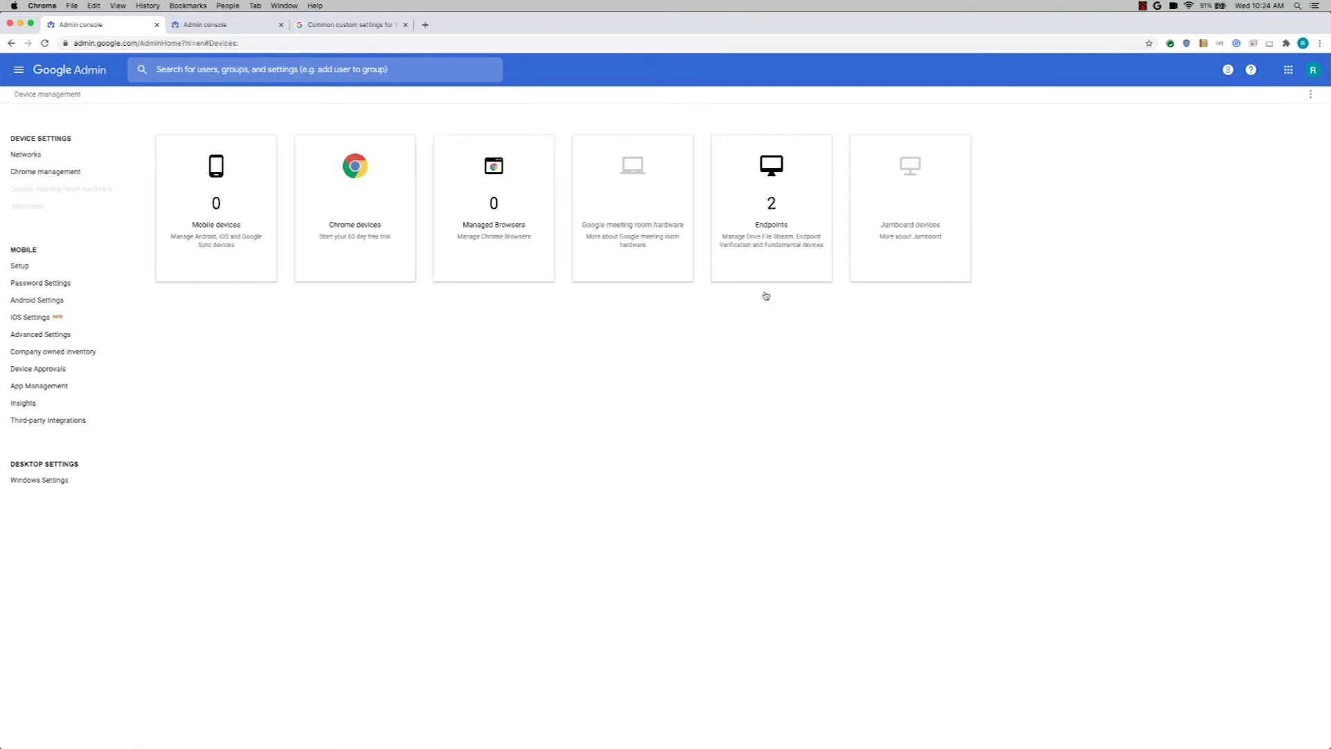
- Filter endpoints by Management Type 'Enhanced desktop security' and open the Nitro AN515-53 laptop
click(804, 278)
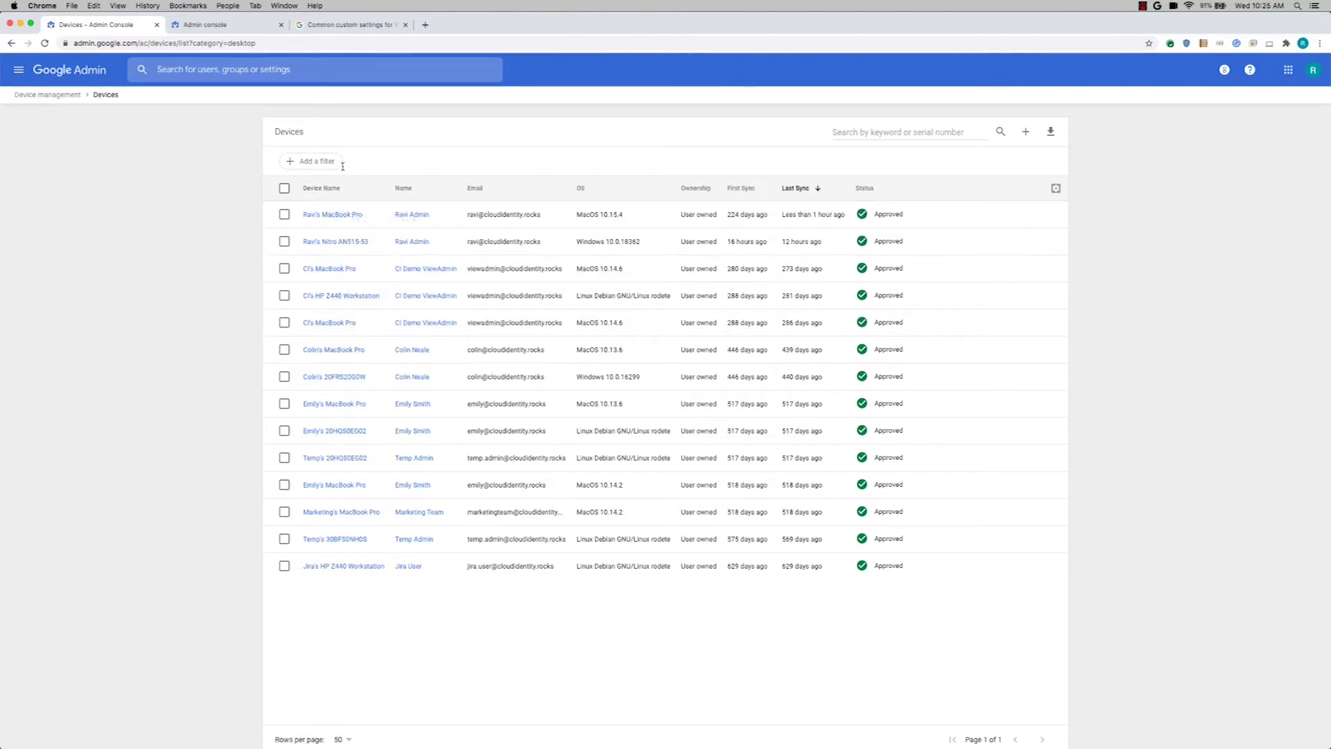
click(316, 163)
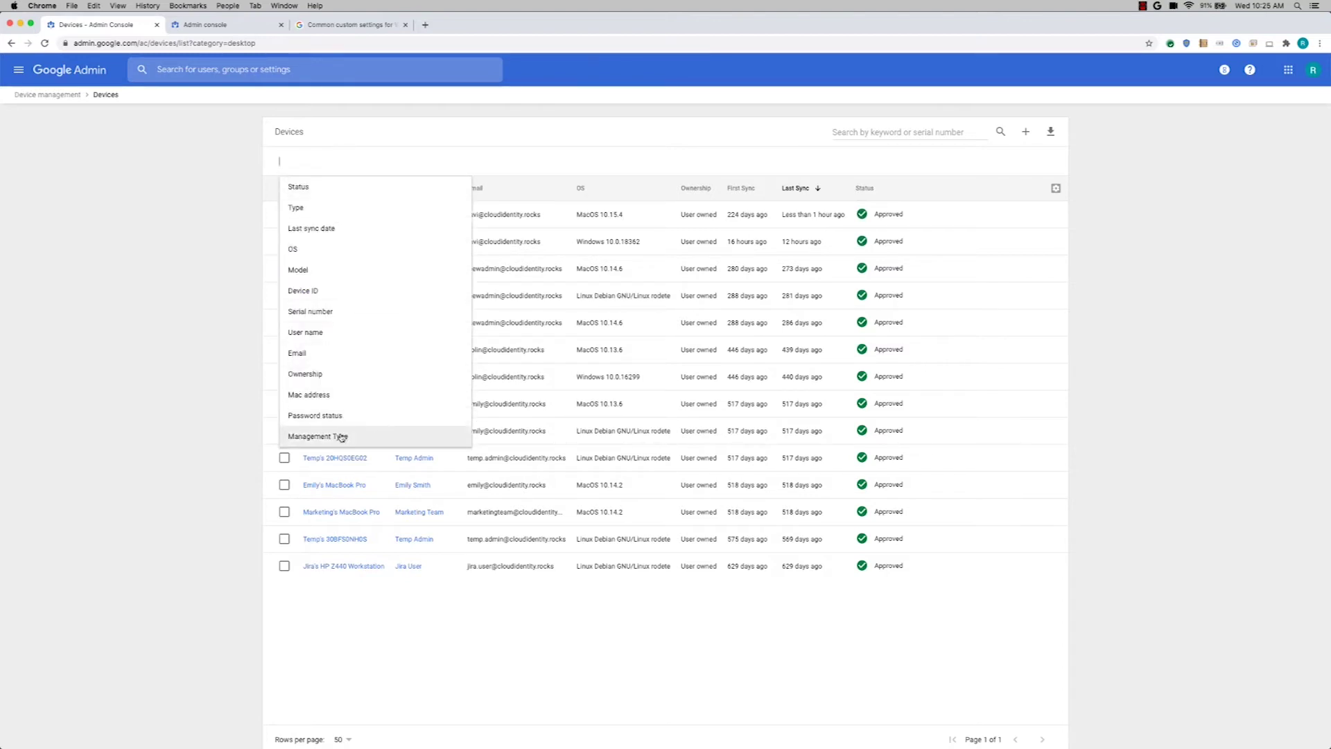
click(315, 440)
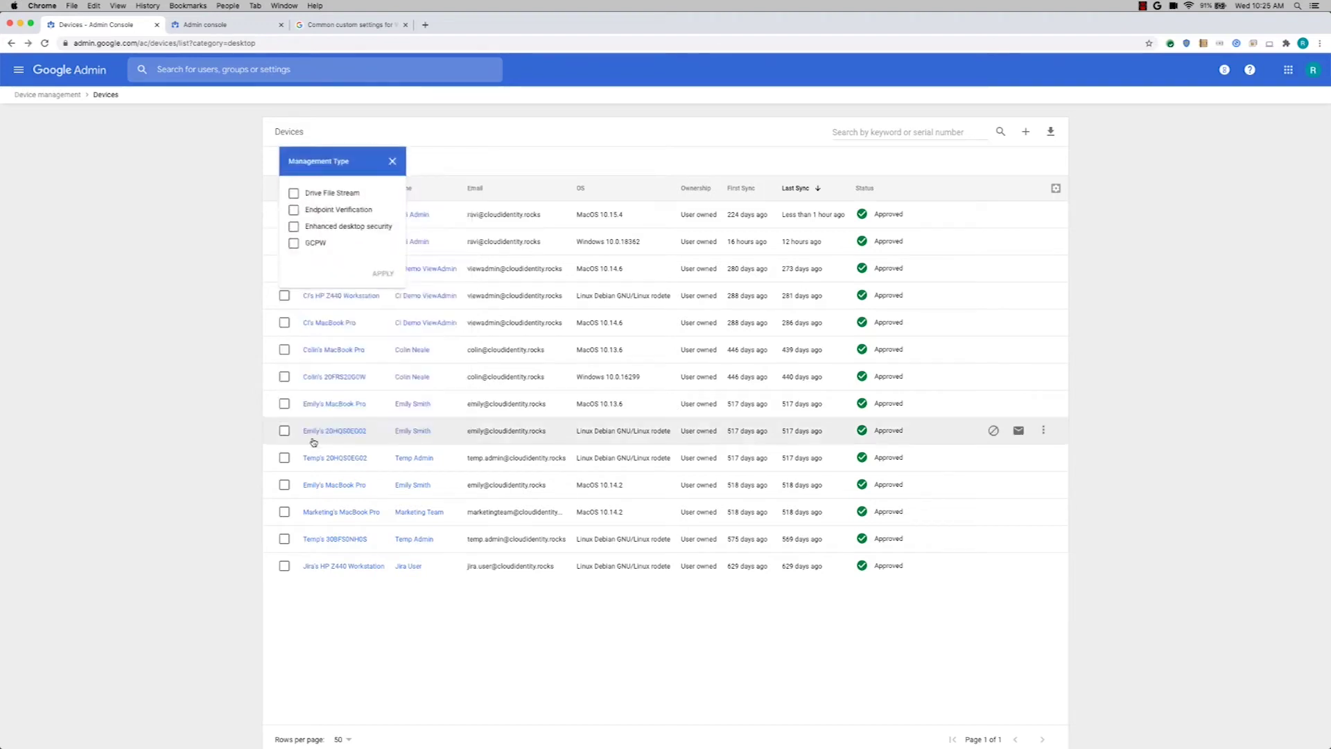
click(293, 227)
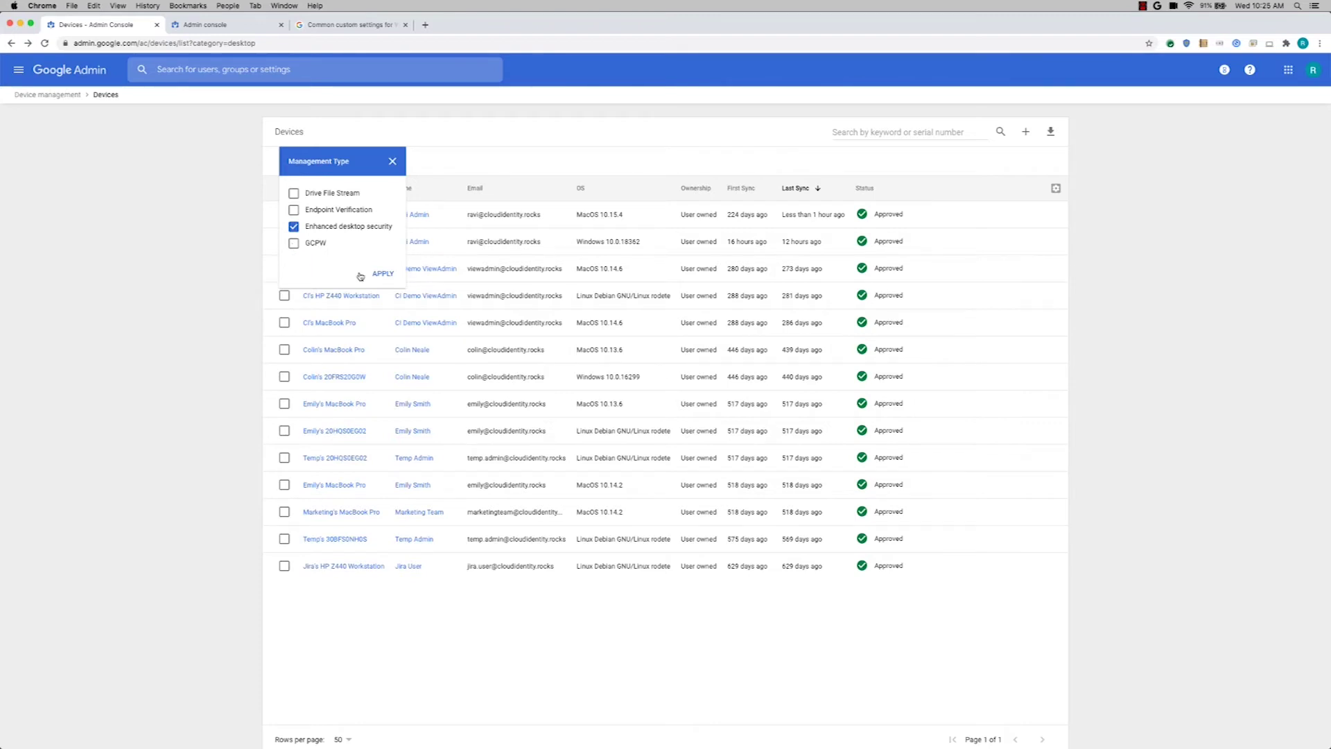
click(384, 276)
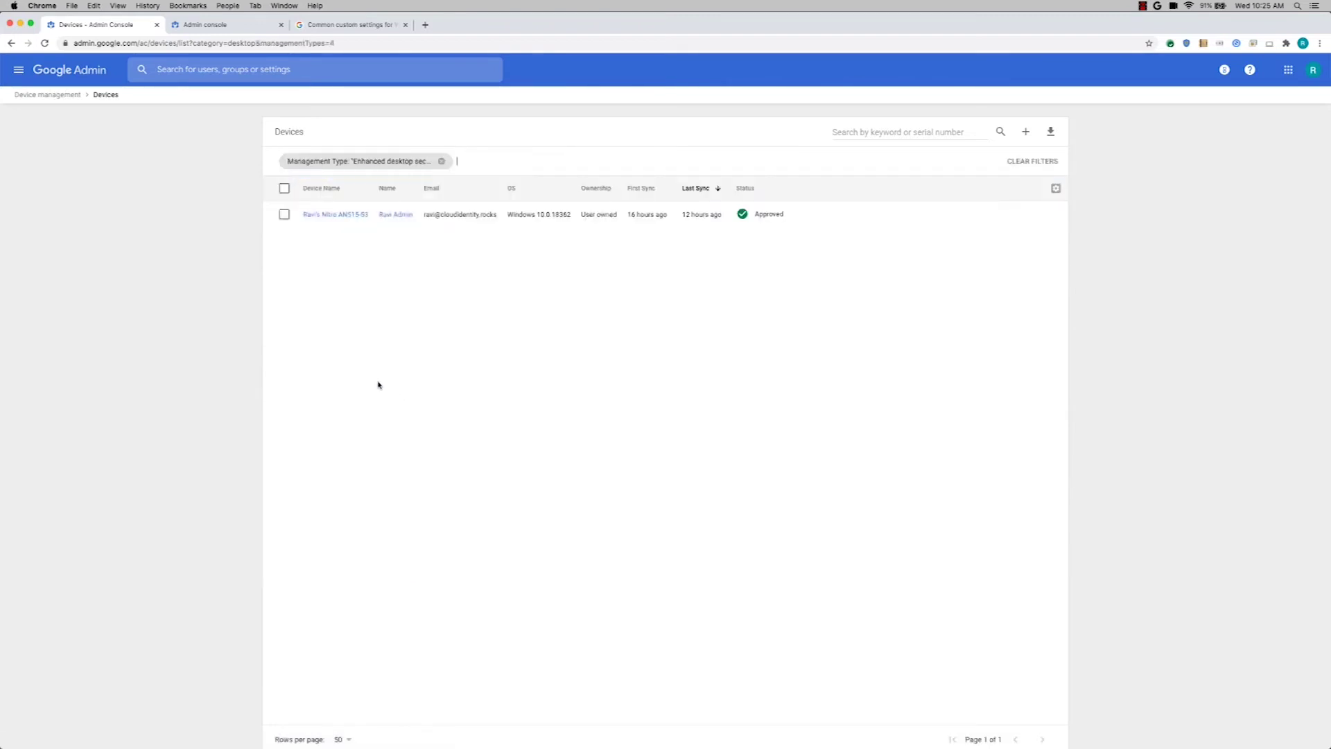
click(338, 215)
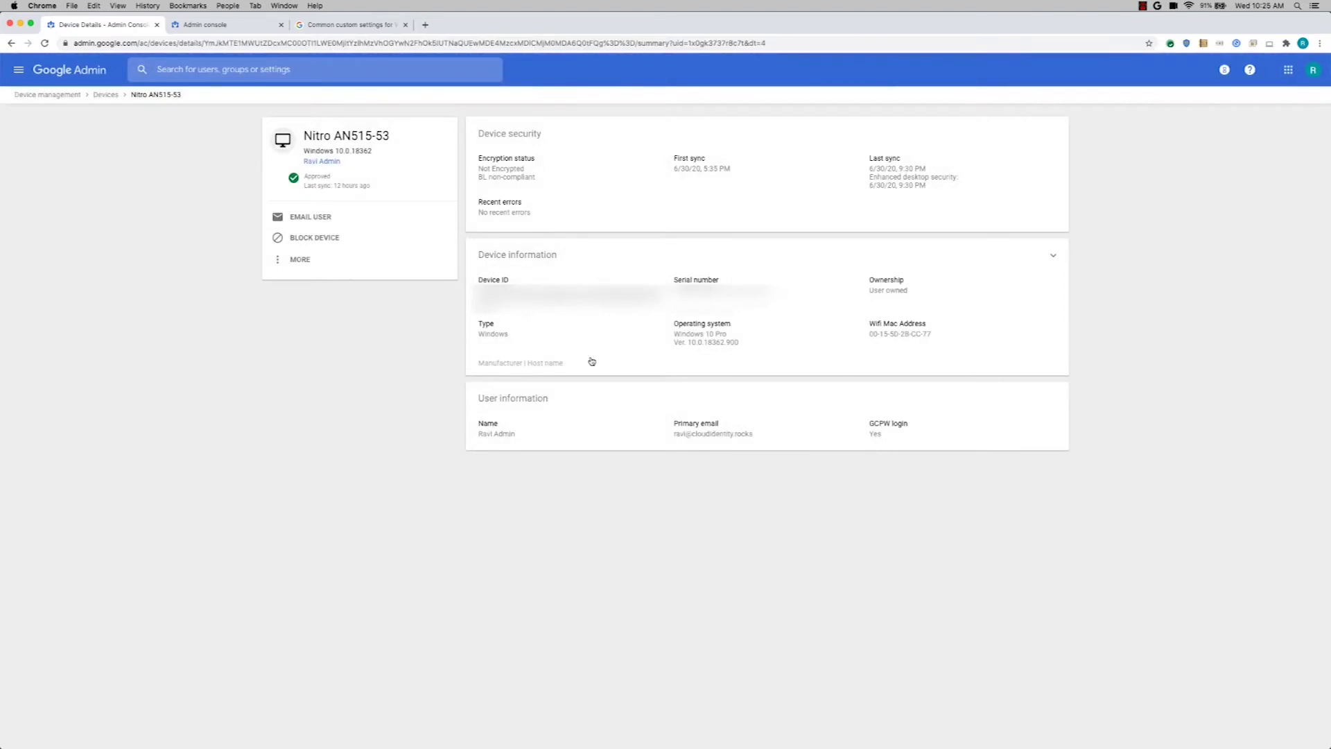
- View the Nitro AN515-53 device information, then show its MORE actions menu
click(630, 312)
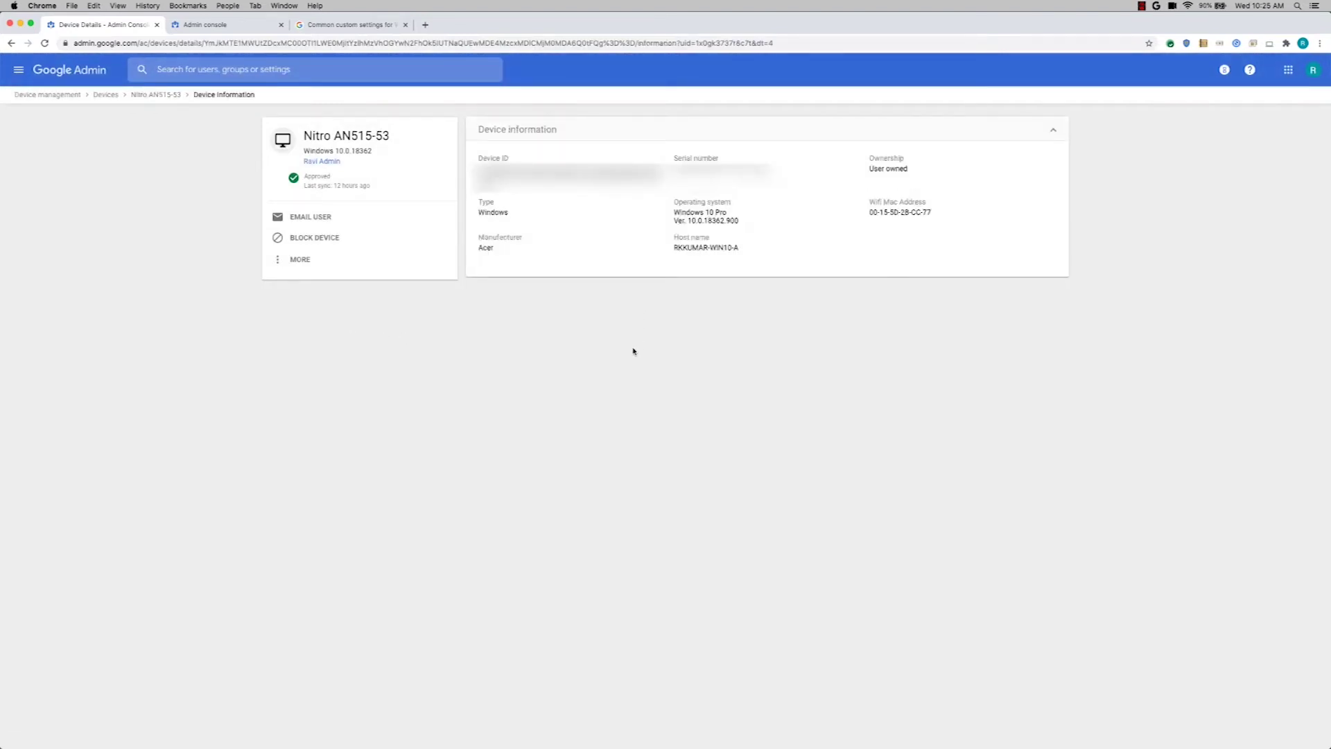
click(160, 94)
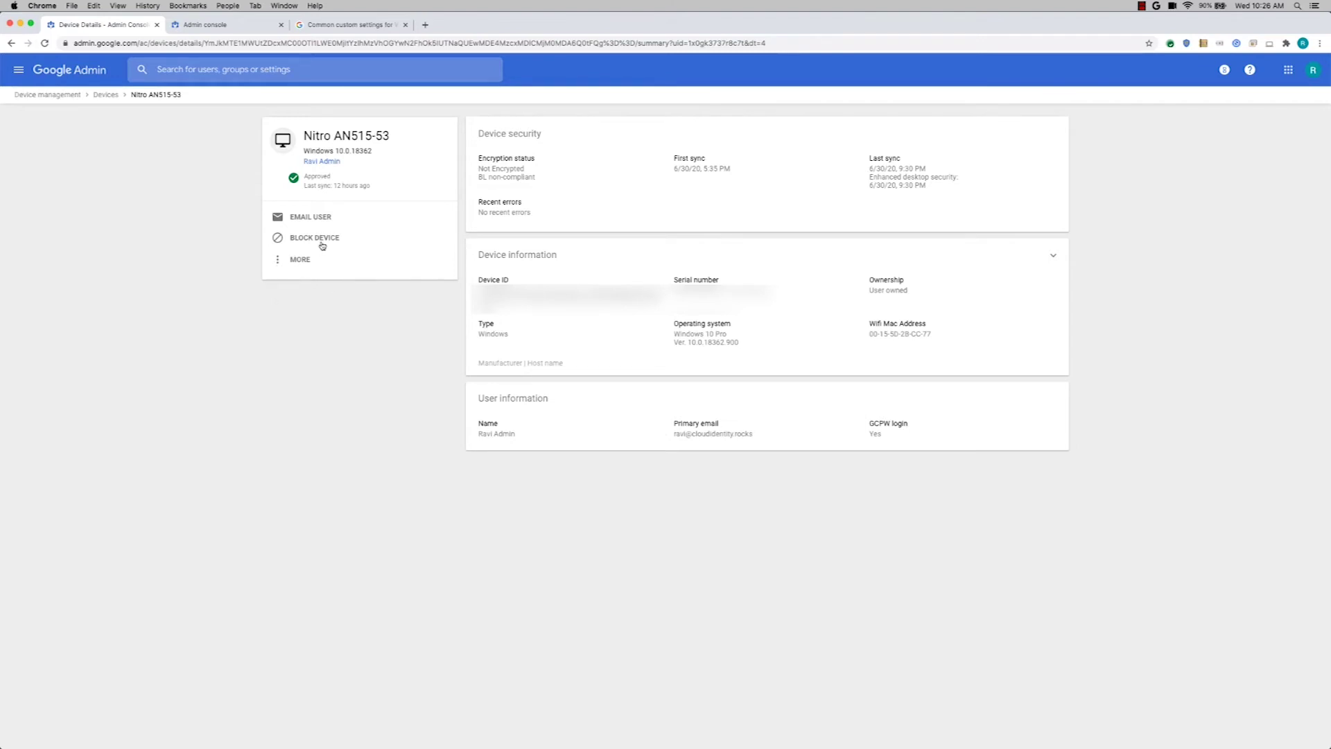
click(278, 262)
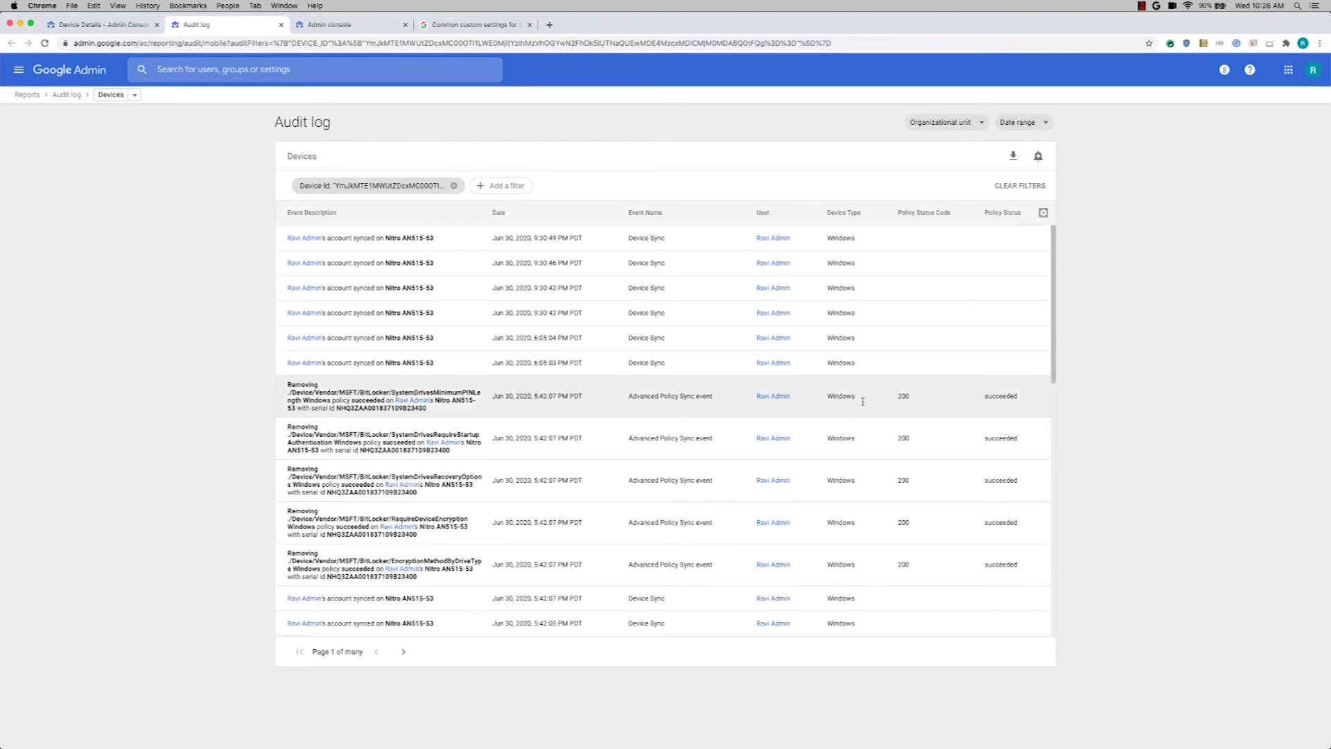
scroll(1054, 337, down, 2)
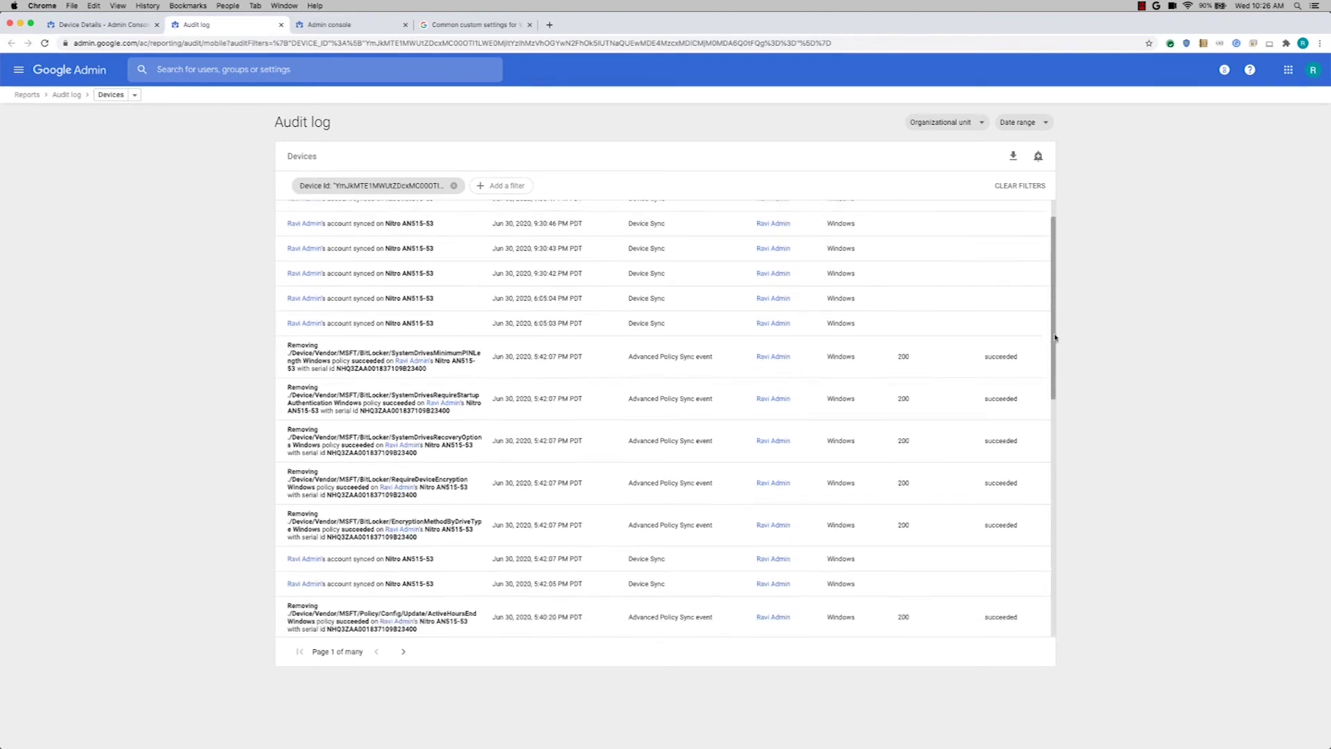
drag(1055, 338, 1058, 377)
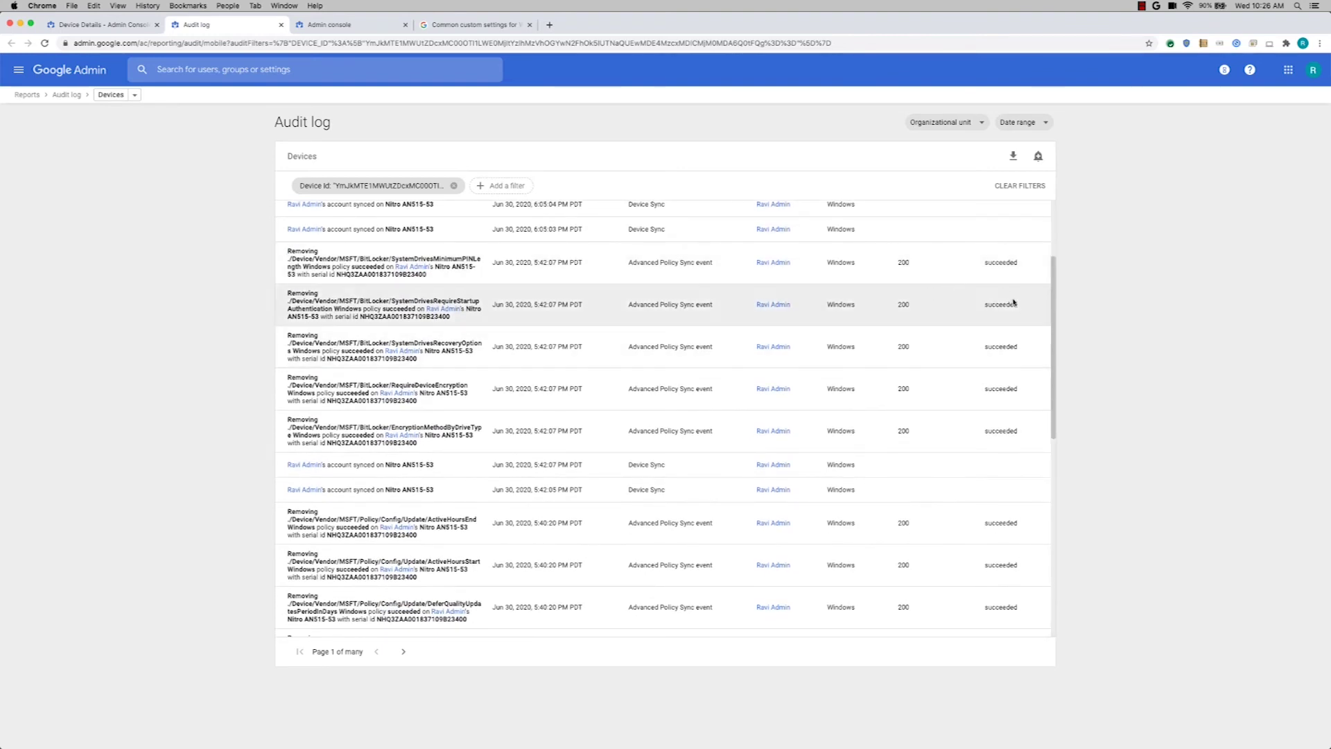
scroll(1053, 286, up, 3)
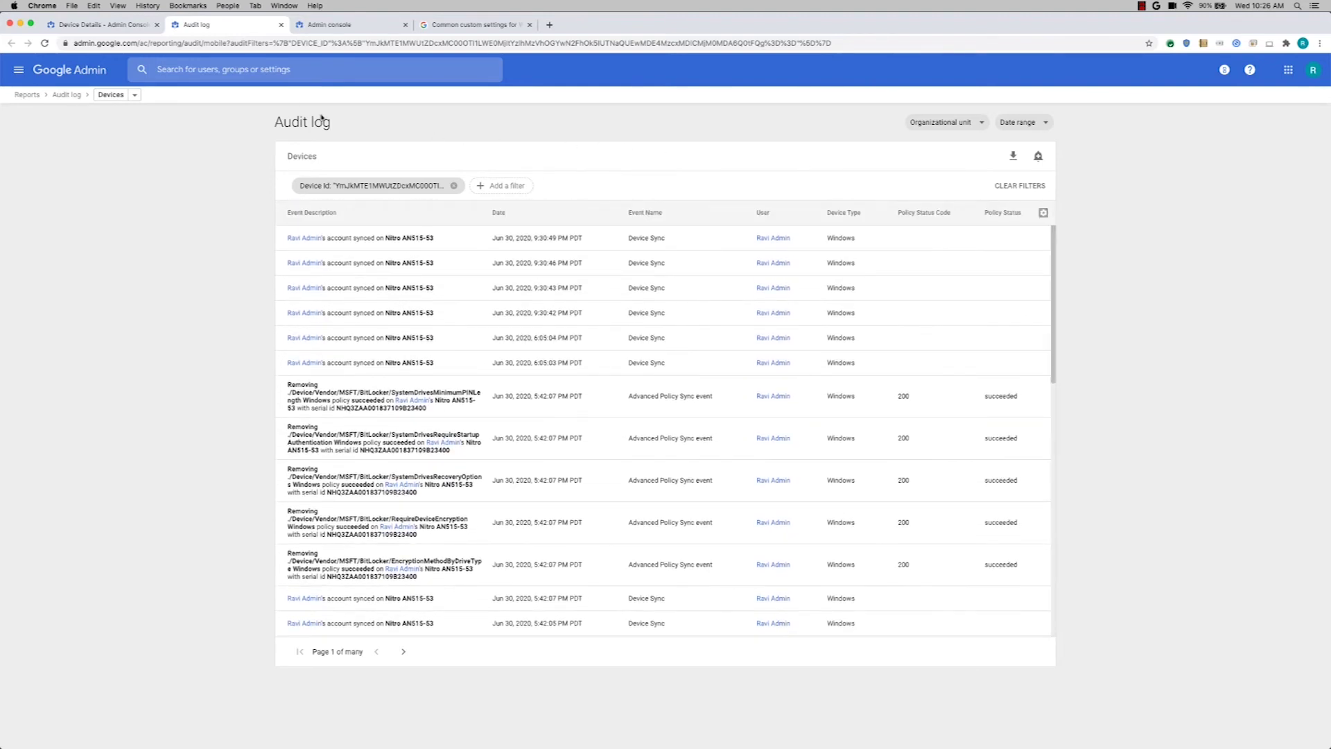
- Return to the Admin console home page after reviewing the Nitro AN515-53 audit log
click(326, 26)
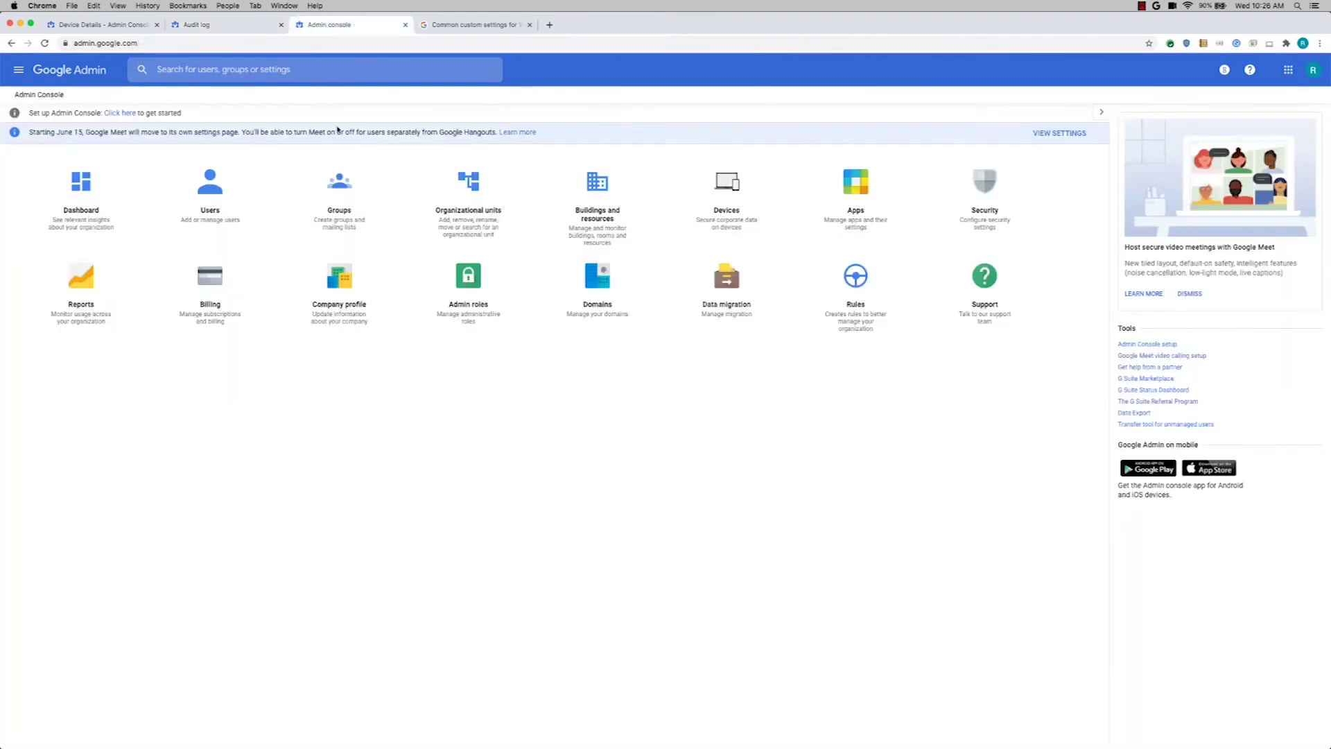
- Open Reports and view the Devices audit log under Audit log
click(93, 299)
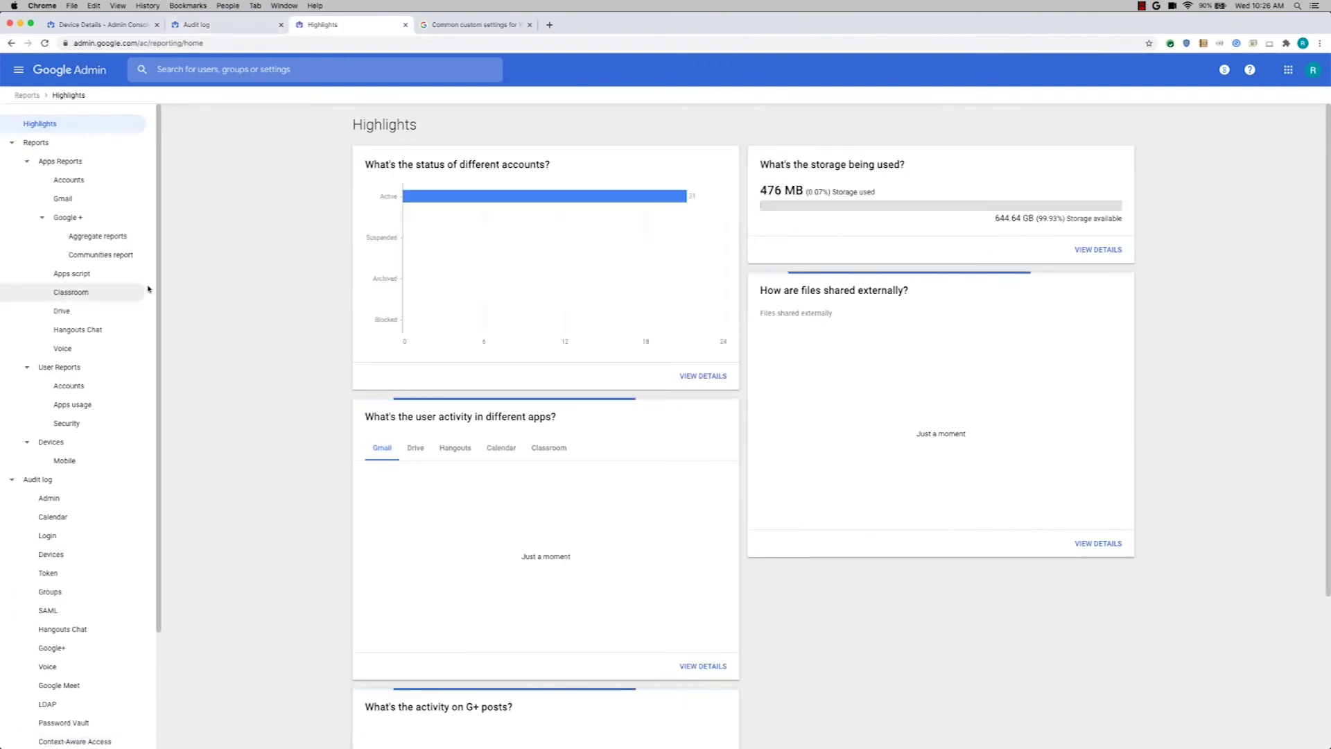
scroll(157, 271, down, 3)
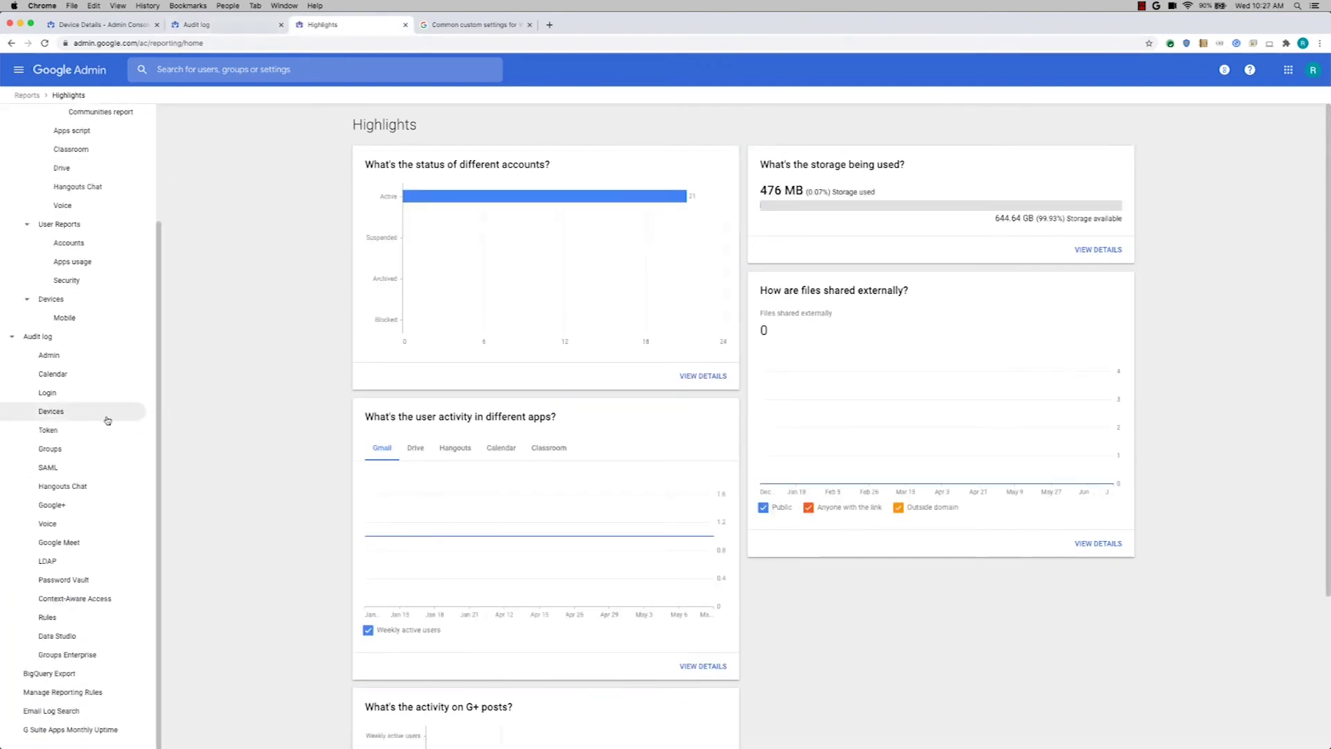
click(52, 412)
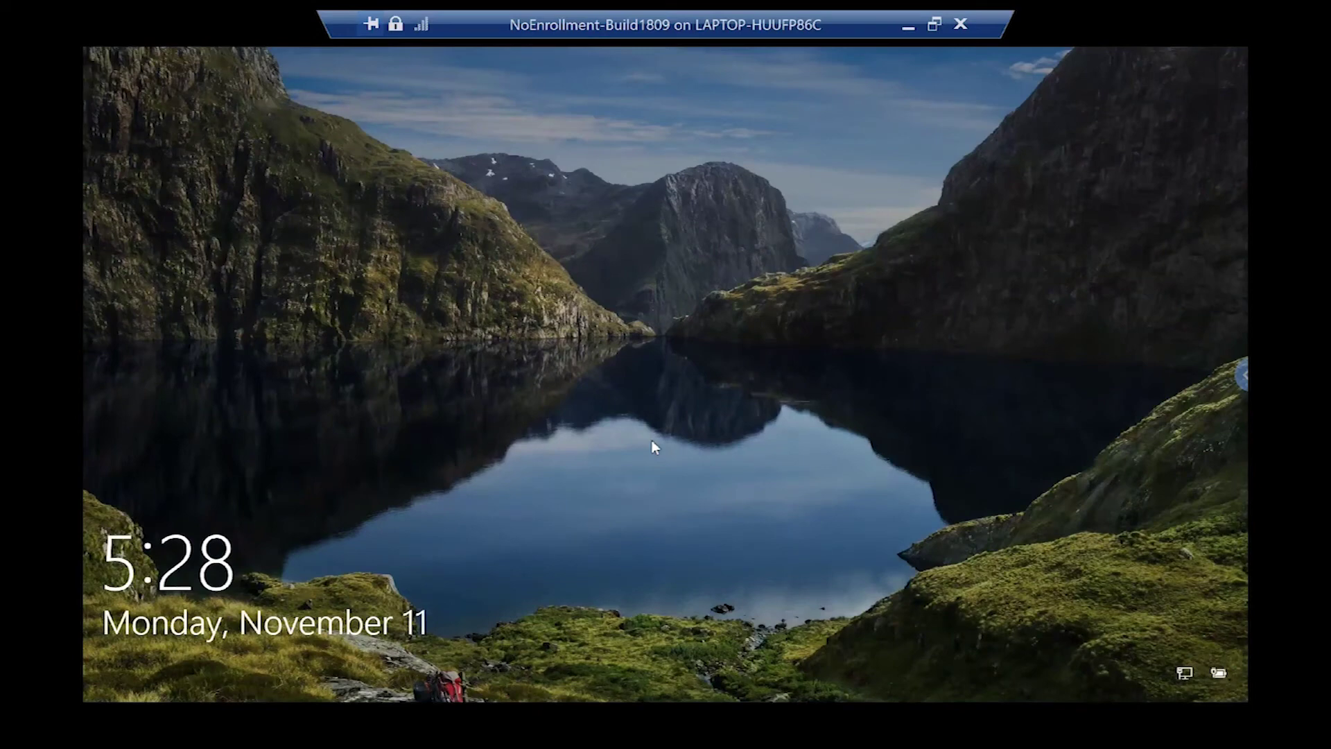
- Dismiss the Windows lock screen and choose 'Sign in using your gsuite work account'
click(651, 440)
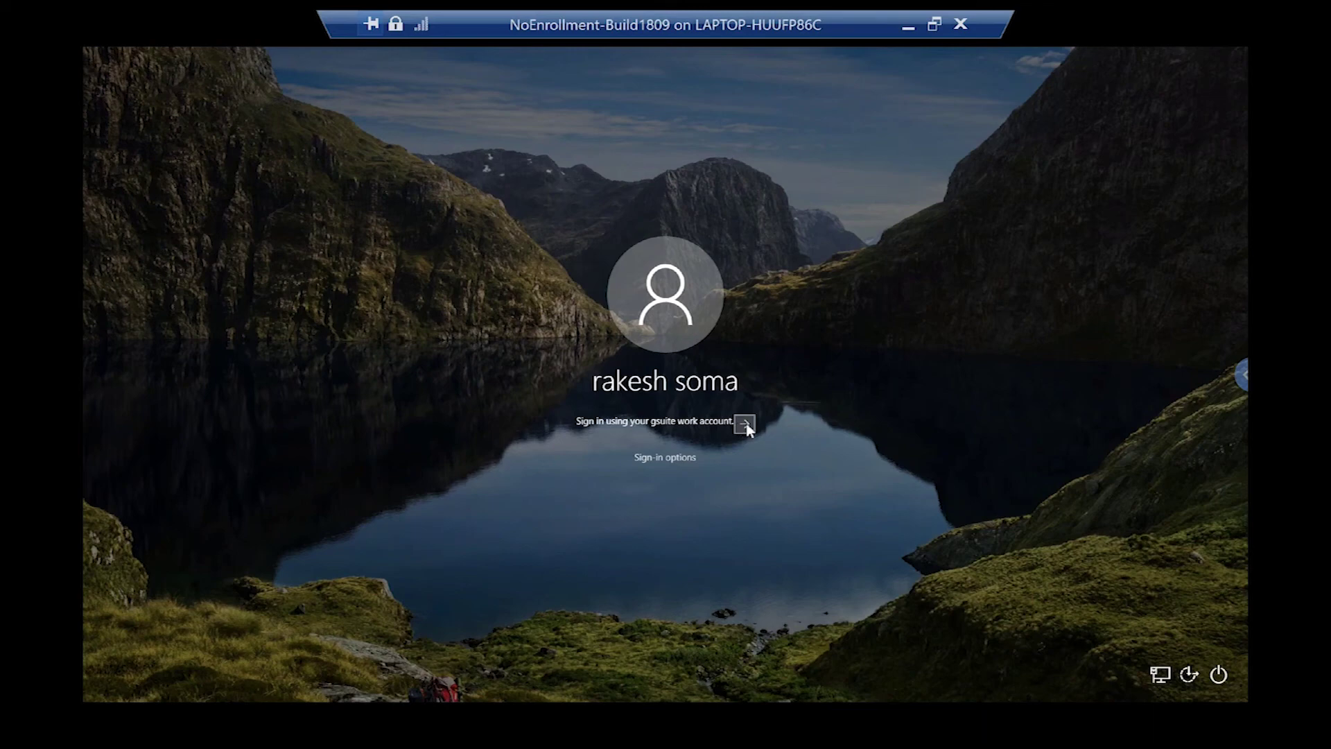
click(744, 424)
click(748, 428)
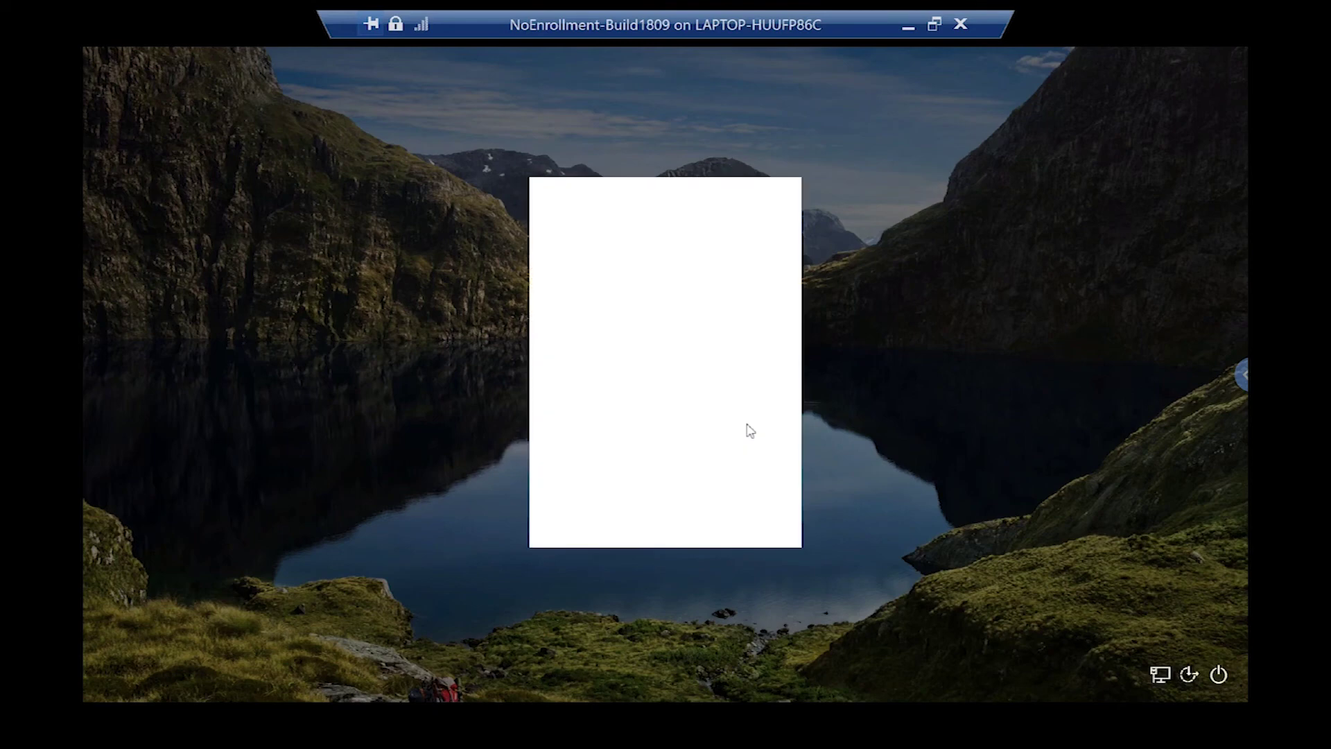
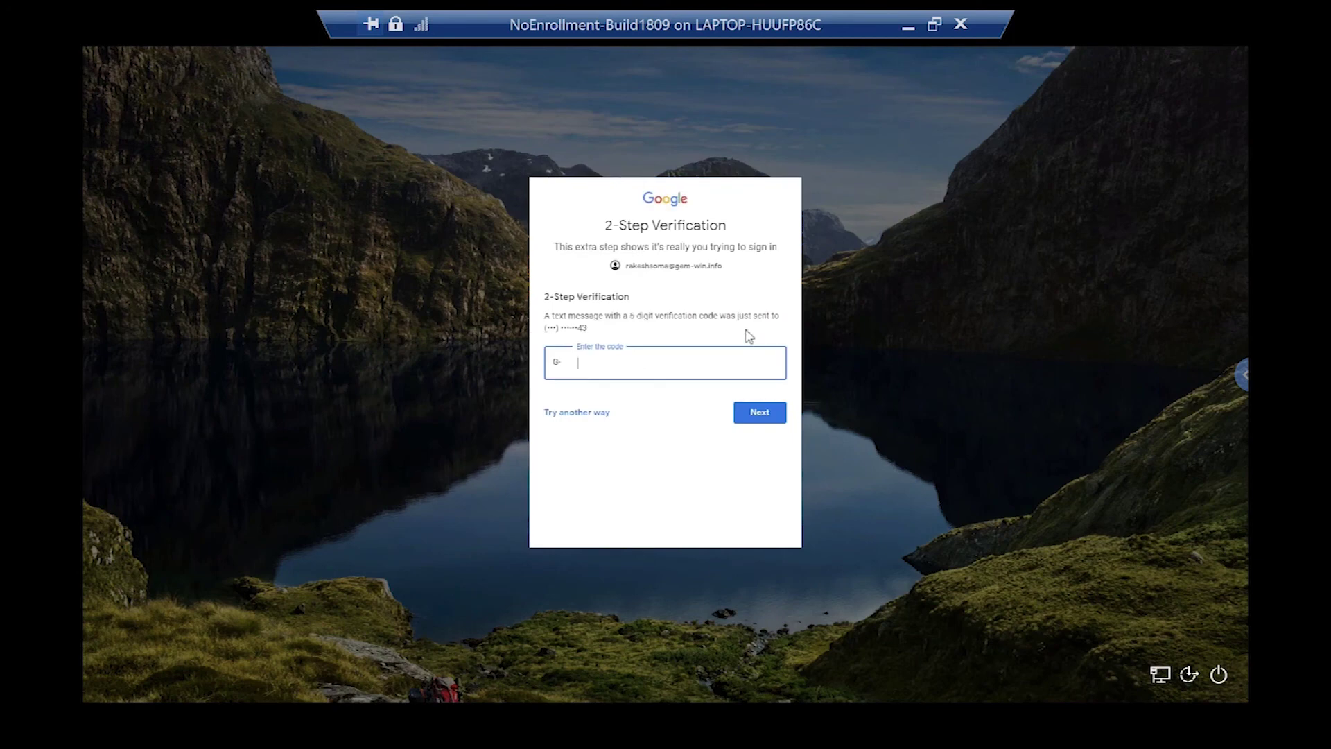
- Submit the SMS verification code and continue signing in to Windows
click(757, 414)
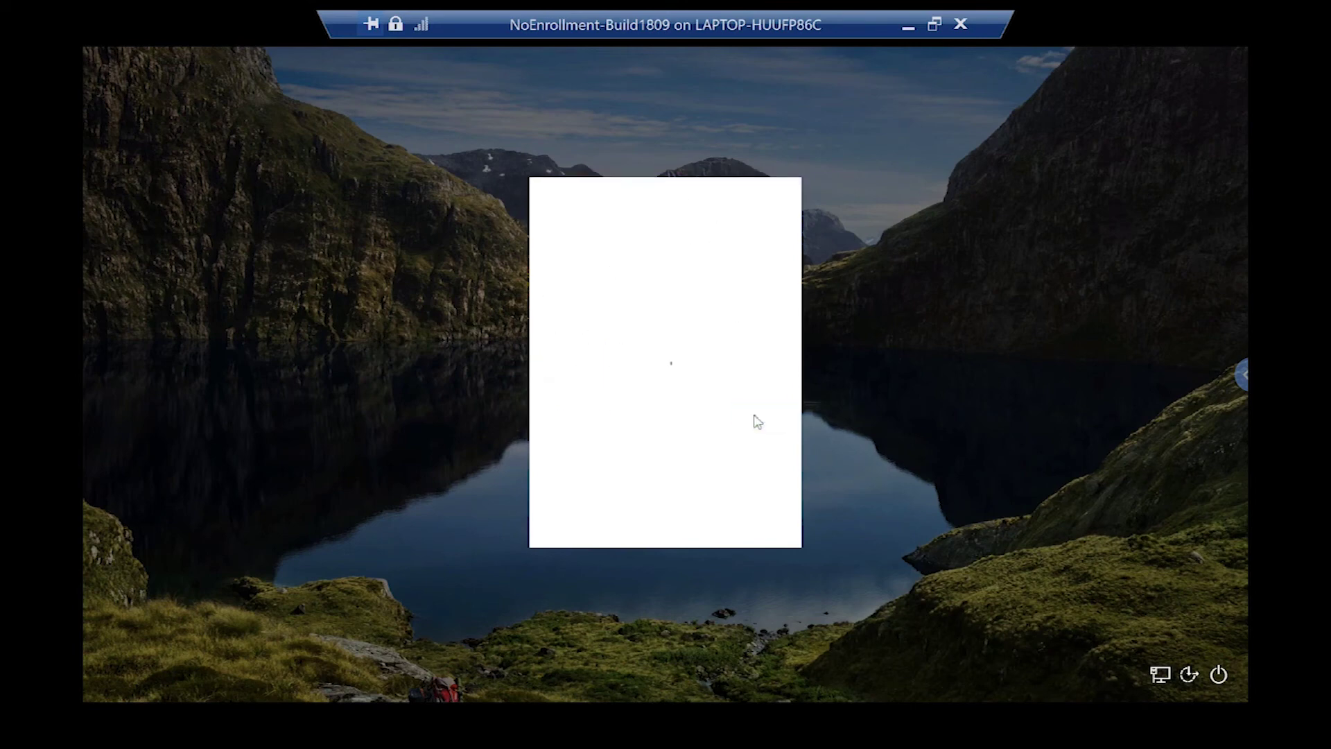
click(752, 422)
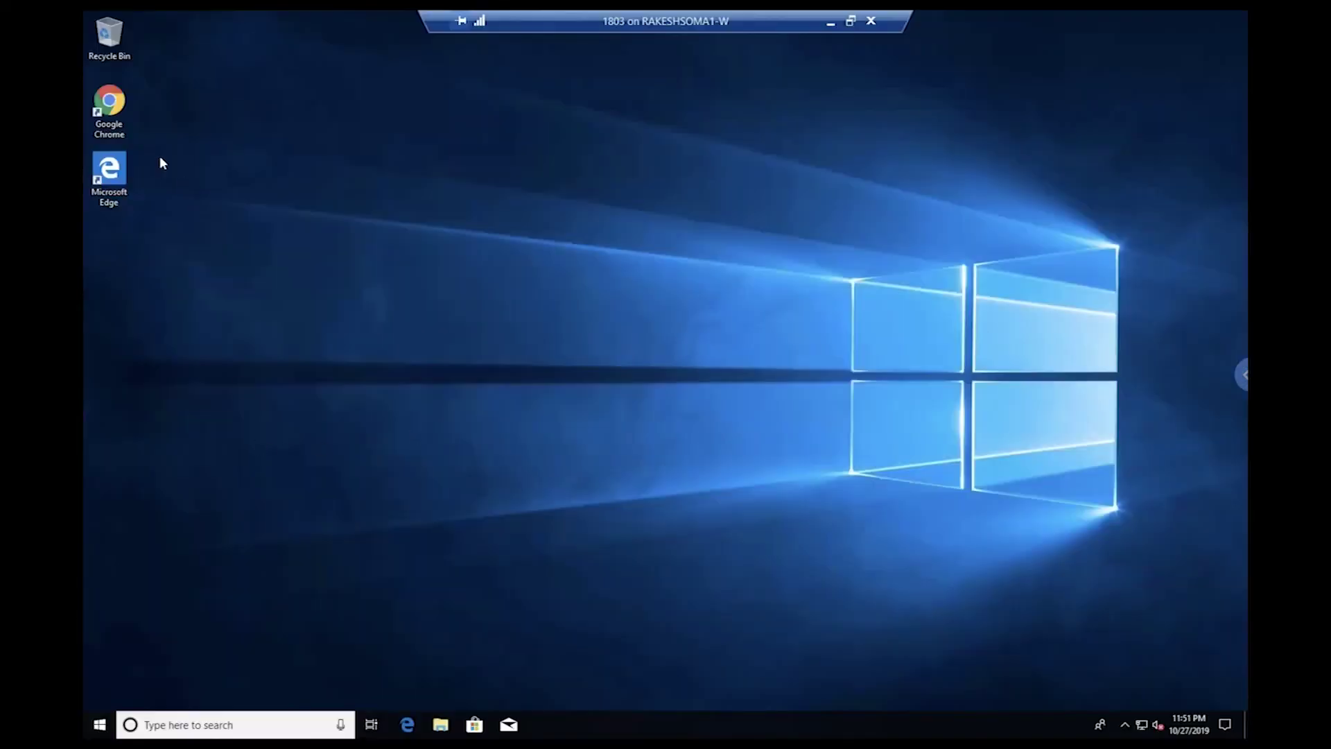
- Launch Chrome maximized and load Gmail at mail.google.com
double_click(111, 104)
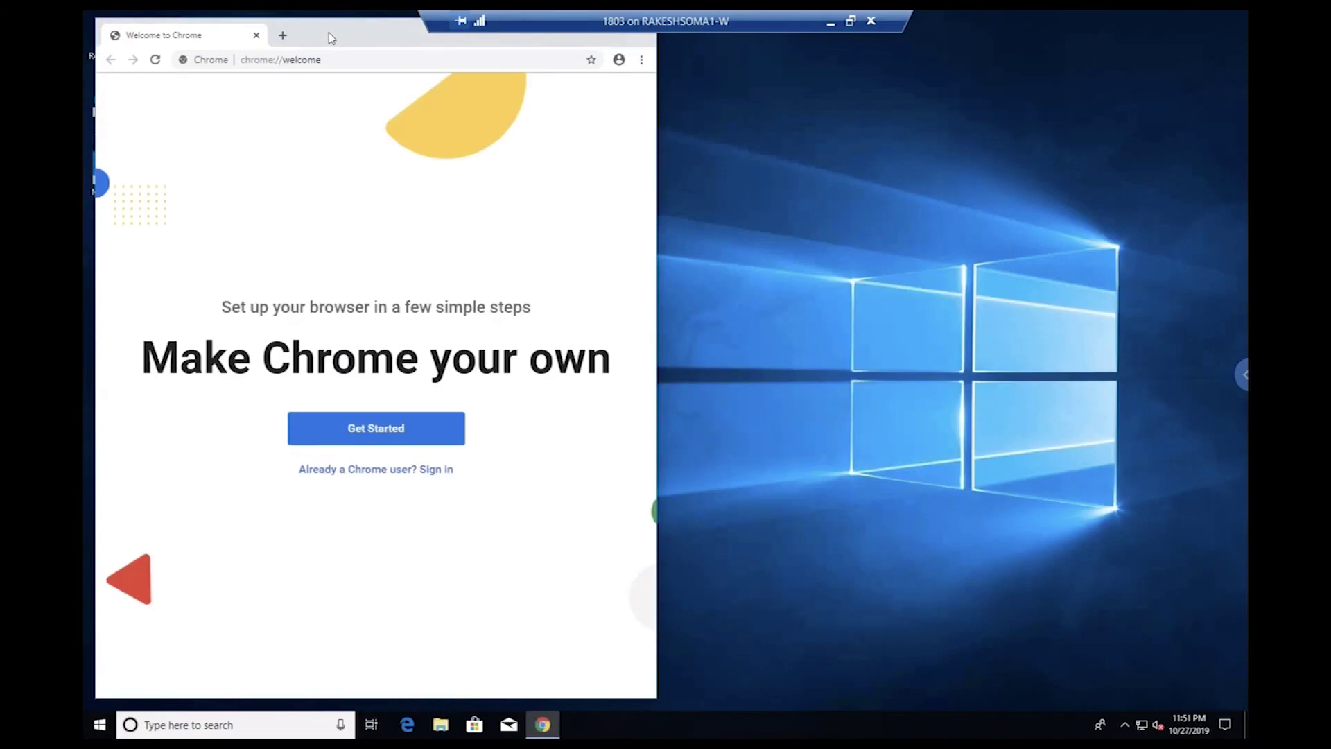
double_click(329, 33)
text(mail.)
key(Return)
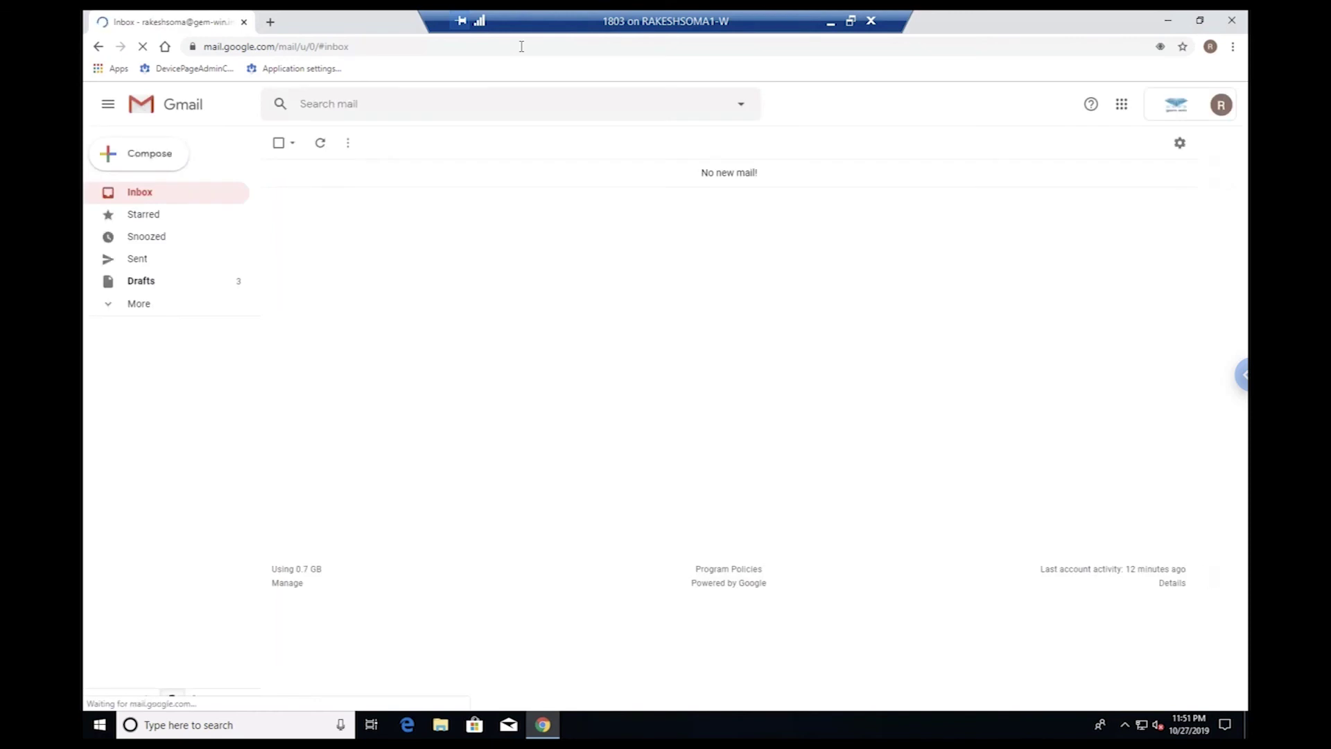
- Open Asana from Gmail's apps grid and check its account menu for the work account
click(1121, 104)
scroll(1092, 297, down, 5)
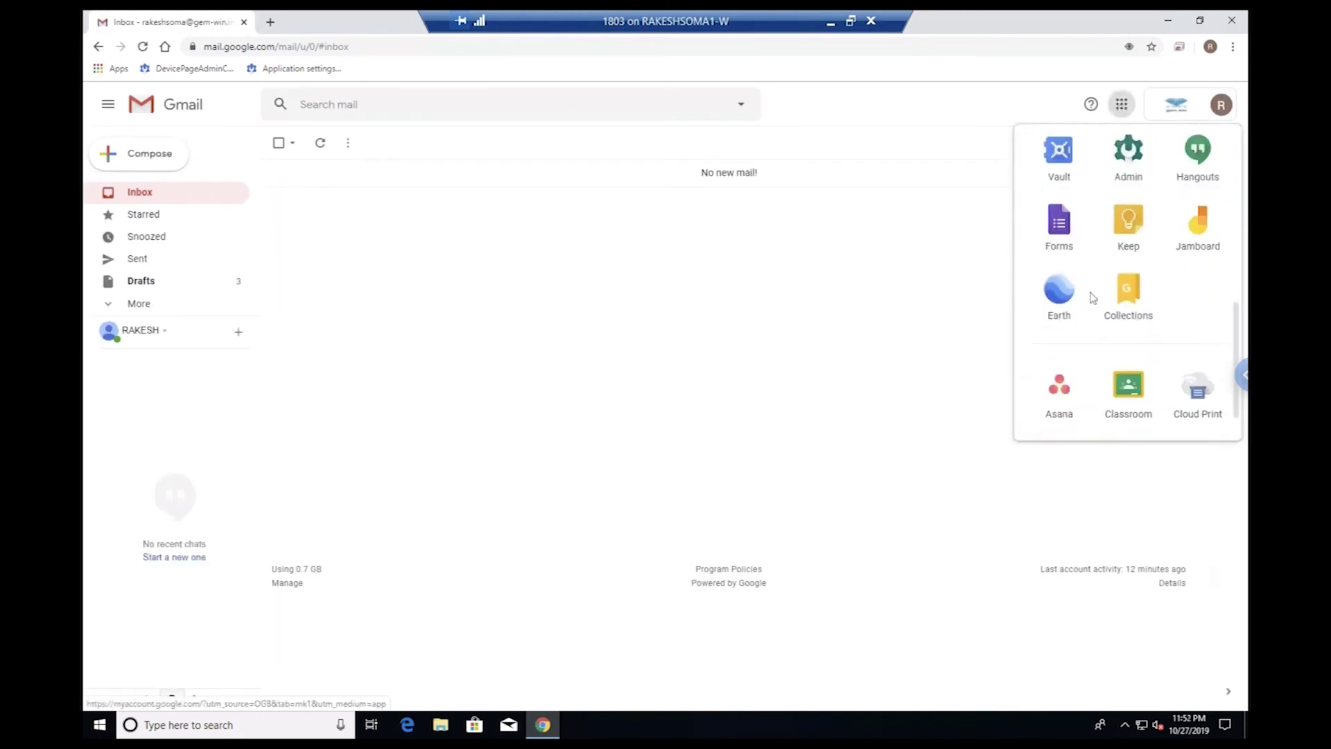
scroll(1092, 298, down, 1)
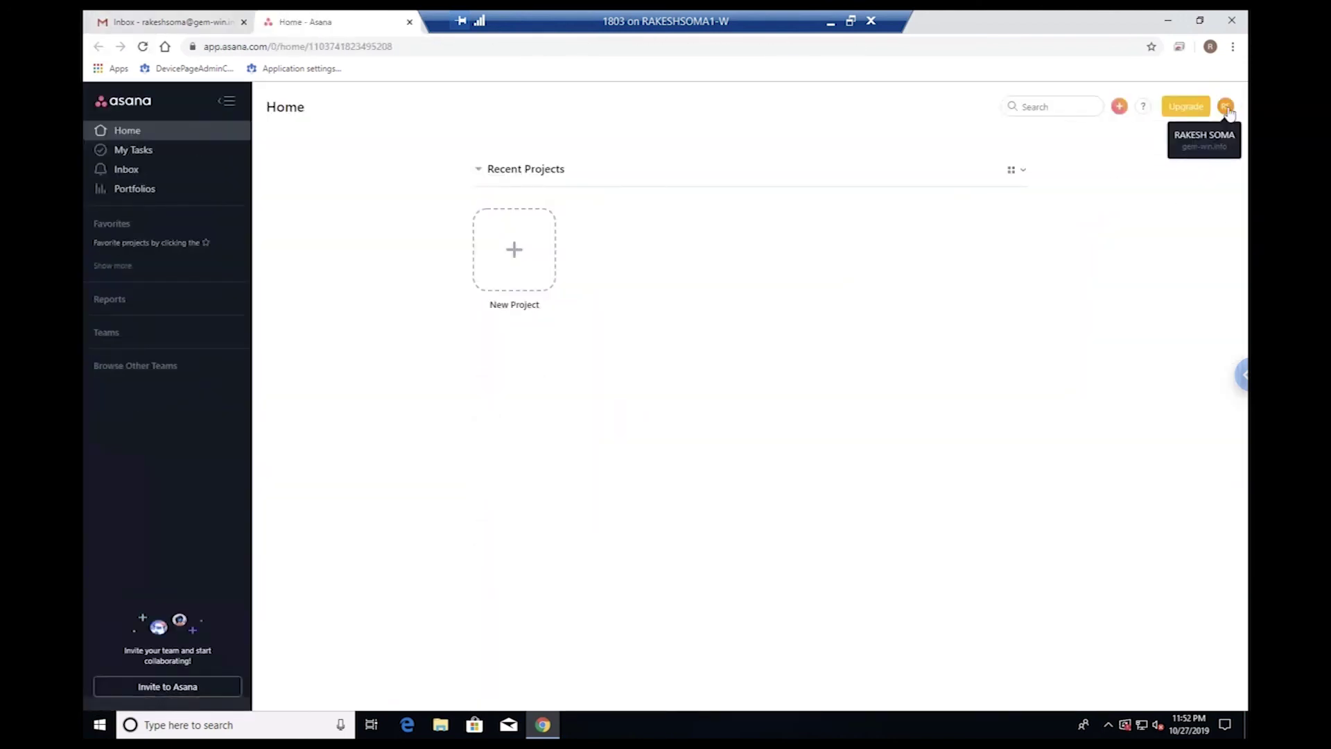
click(1226, 108)
click(1226, 108)
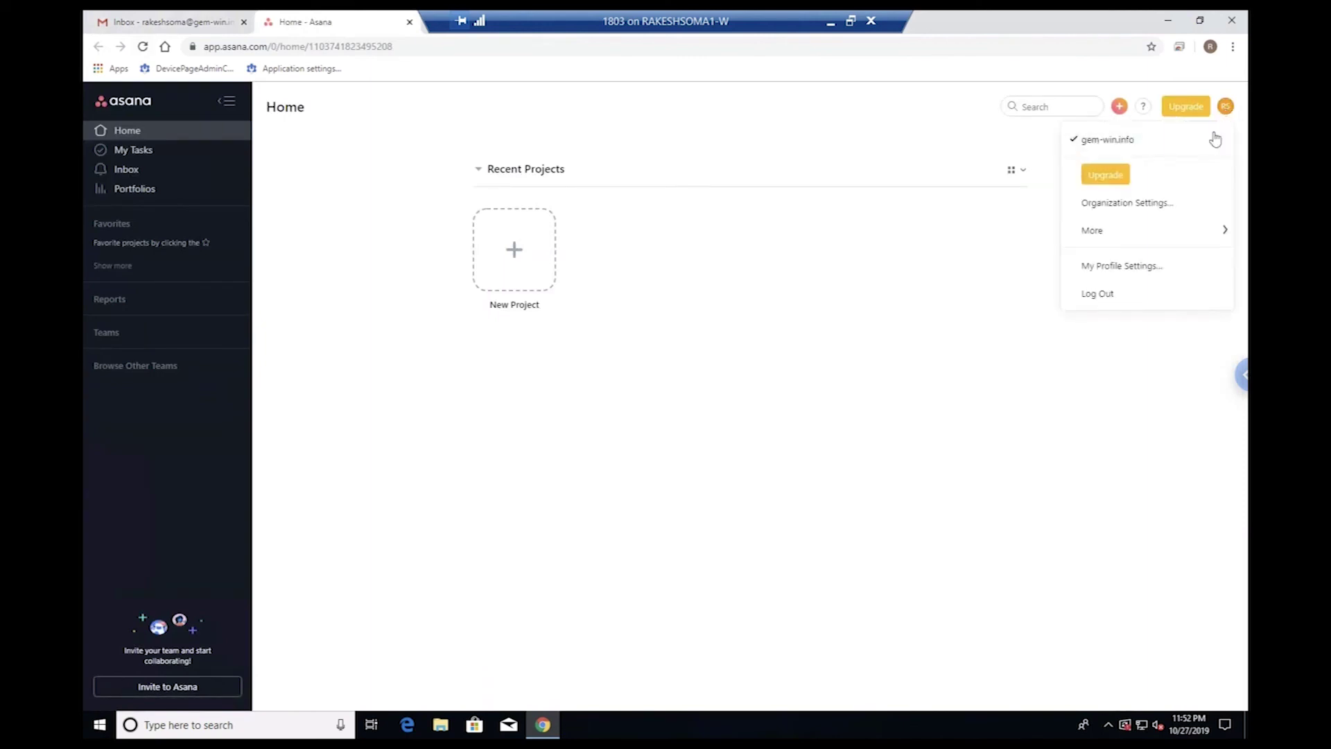
click(1225, 108)
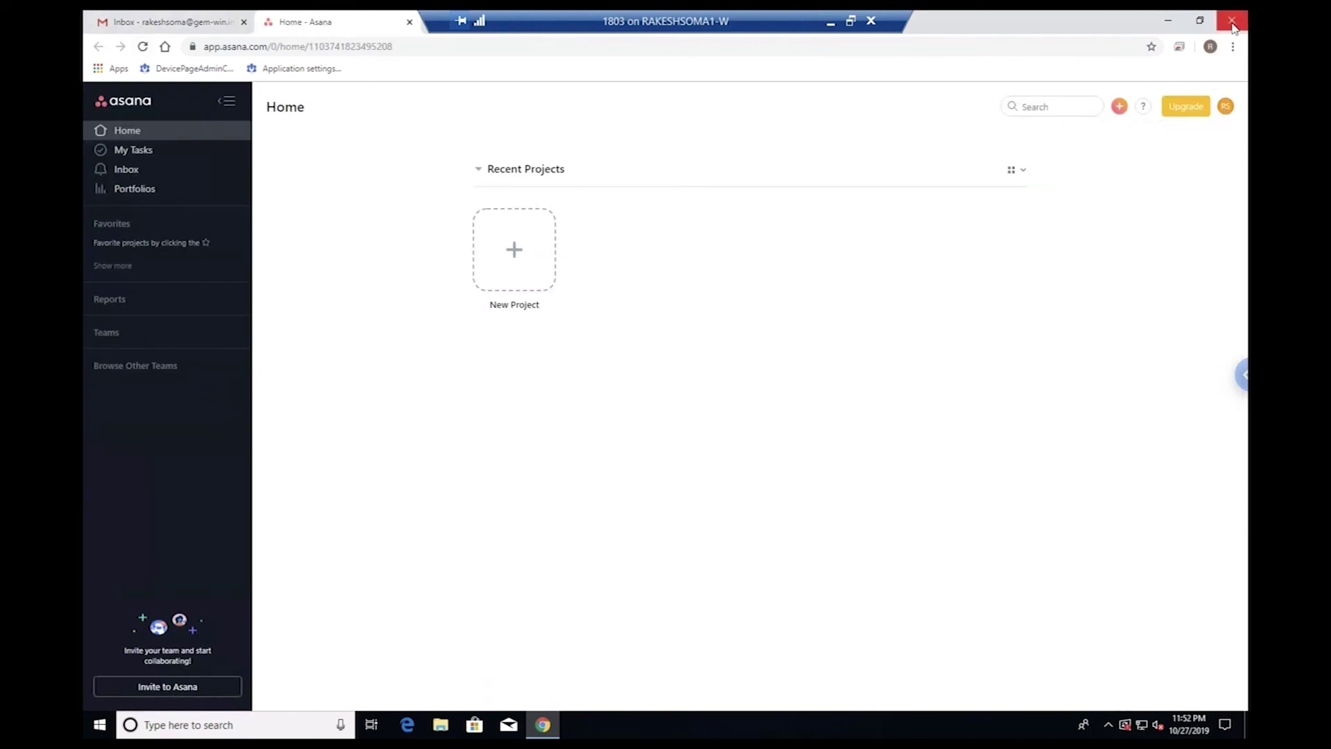
- Return to the Gmail inbox and minimize Chrome
click(207, 28)
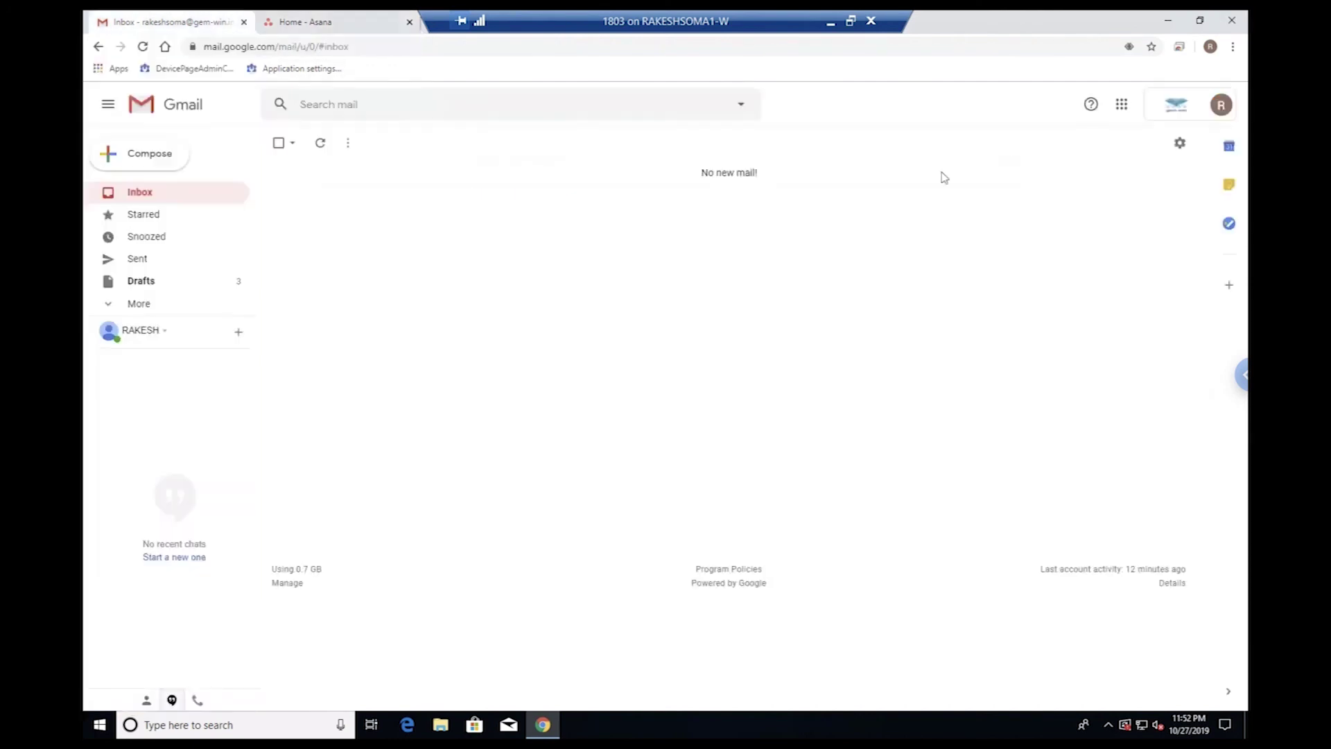
click(1172, 22)
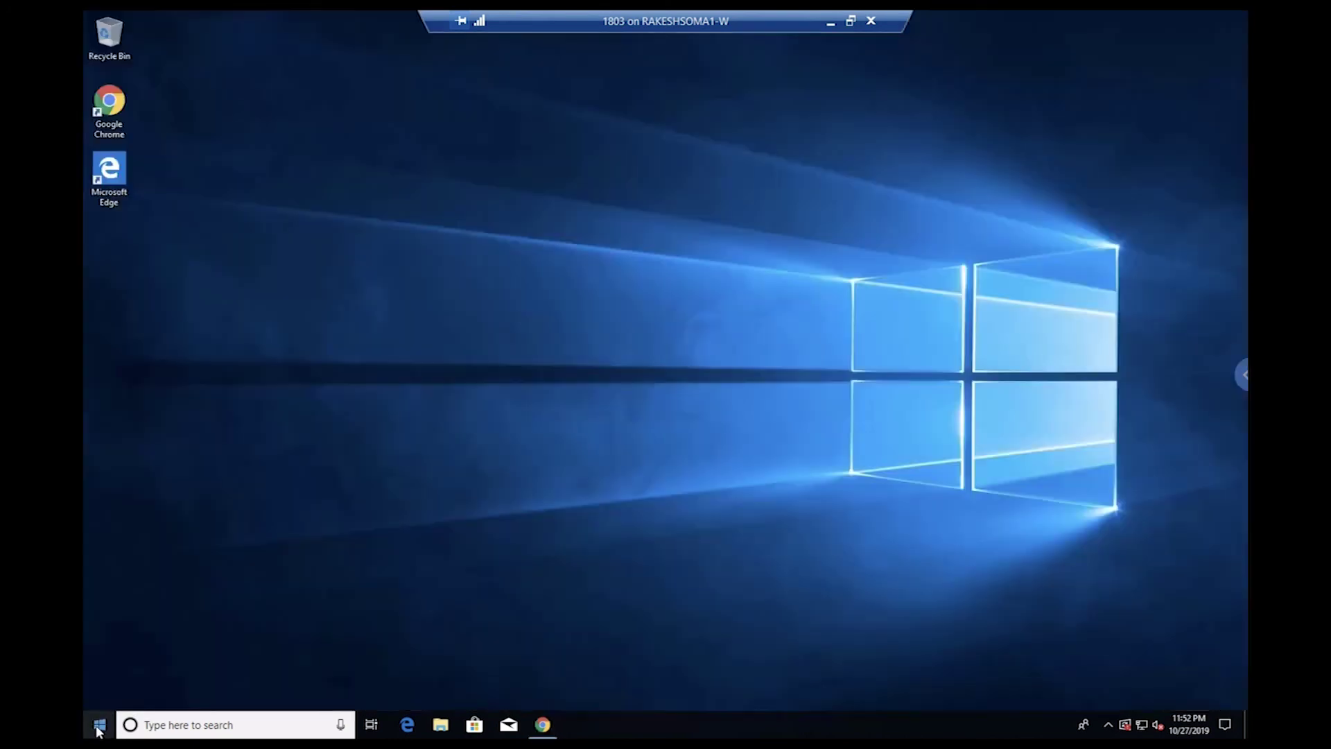
click(99, 728)
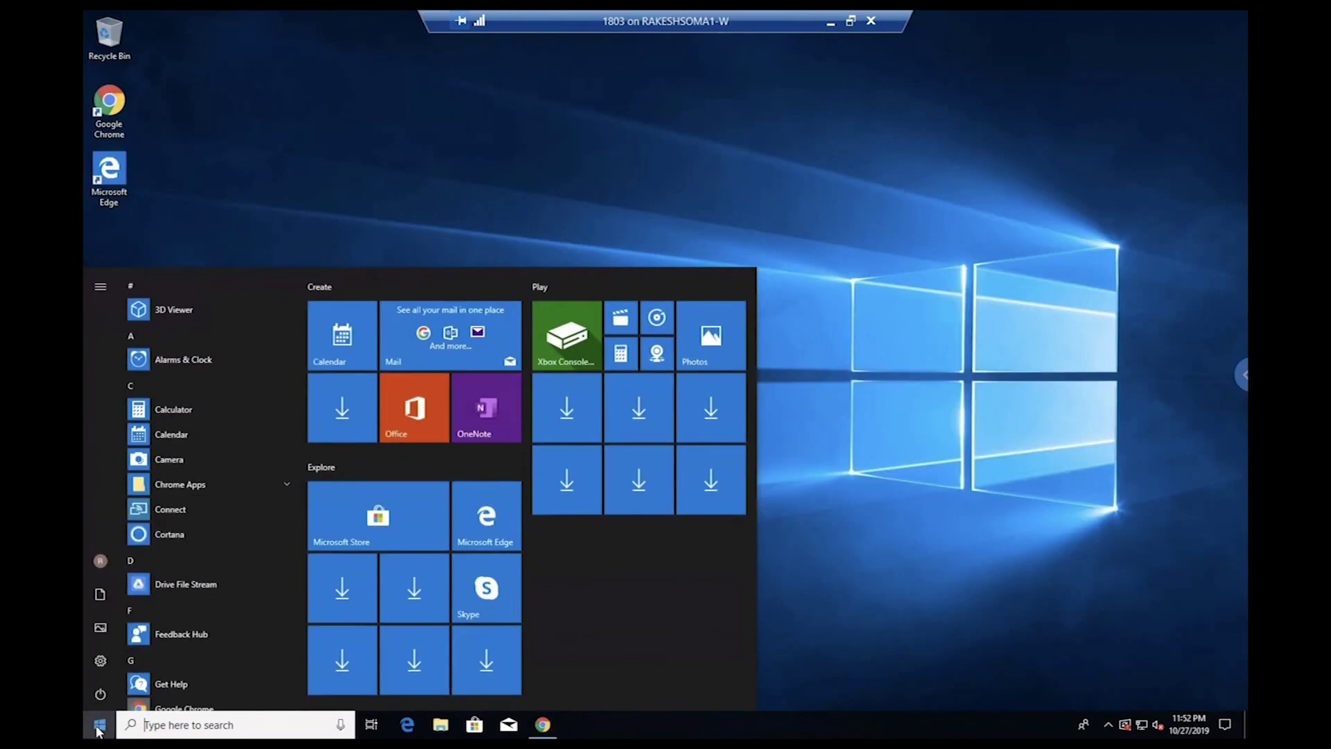
text(dri)
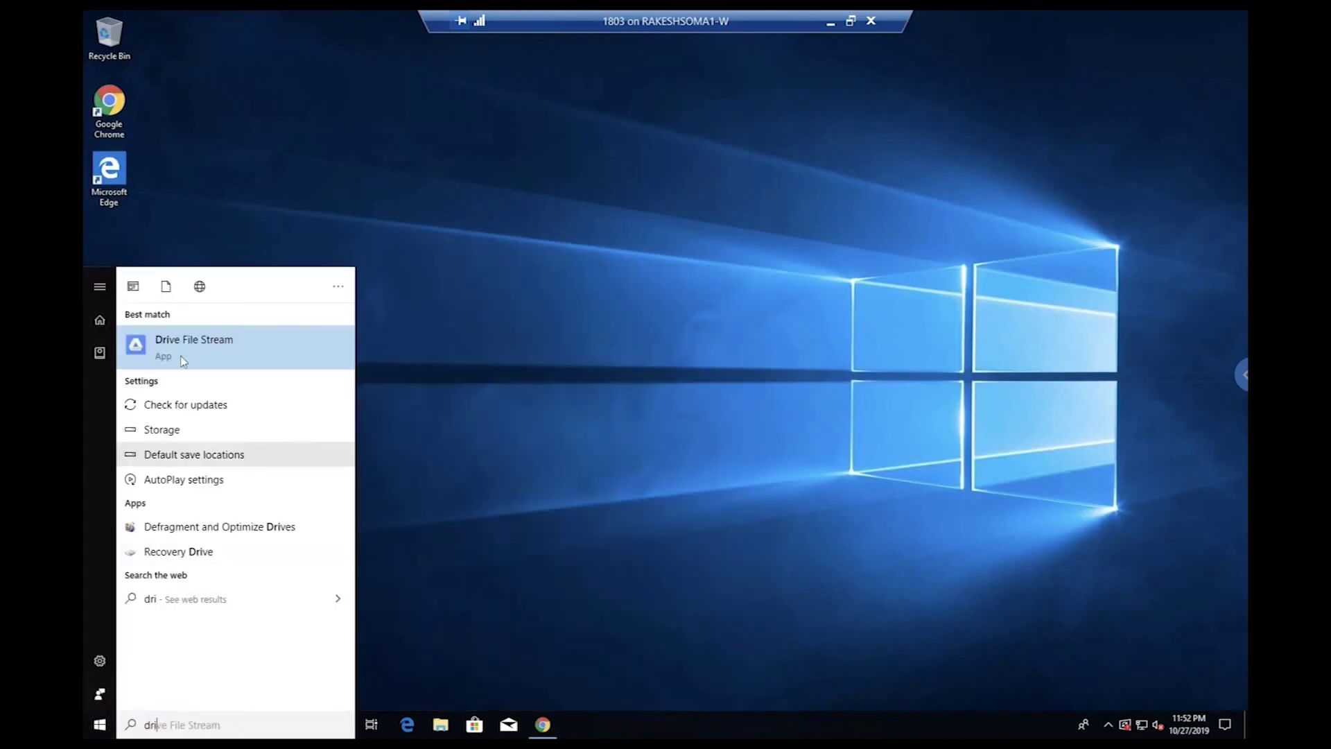
- Launch Drive File Stream, pick the work account, allow access, and page through two welcome slides
click(181, 354)
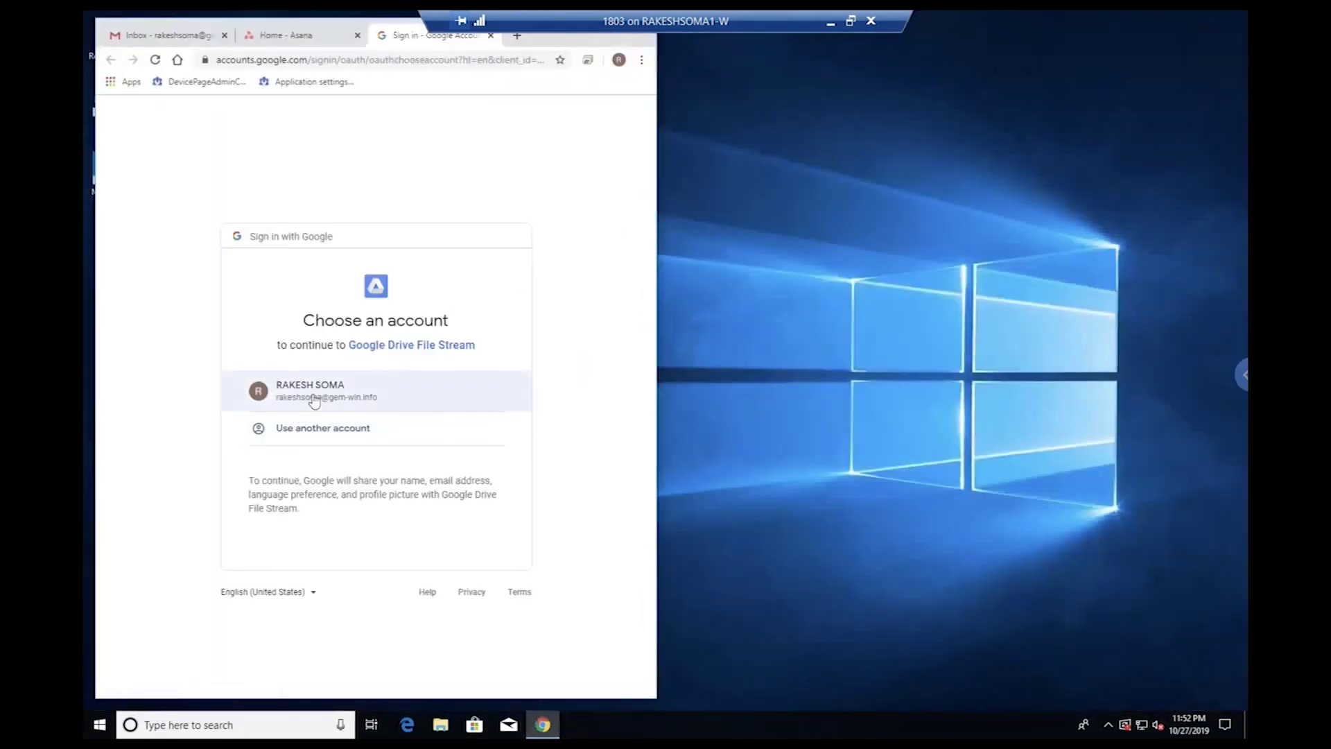
click(312, 399)
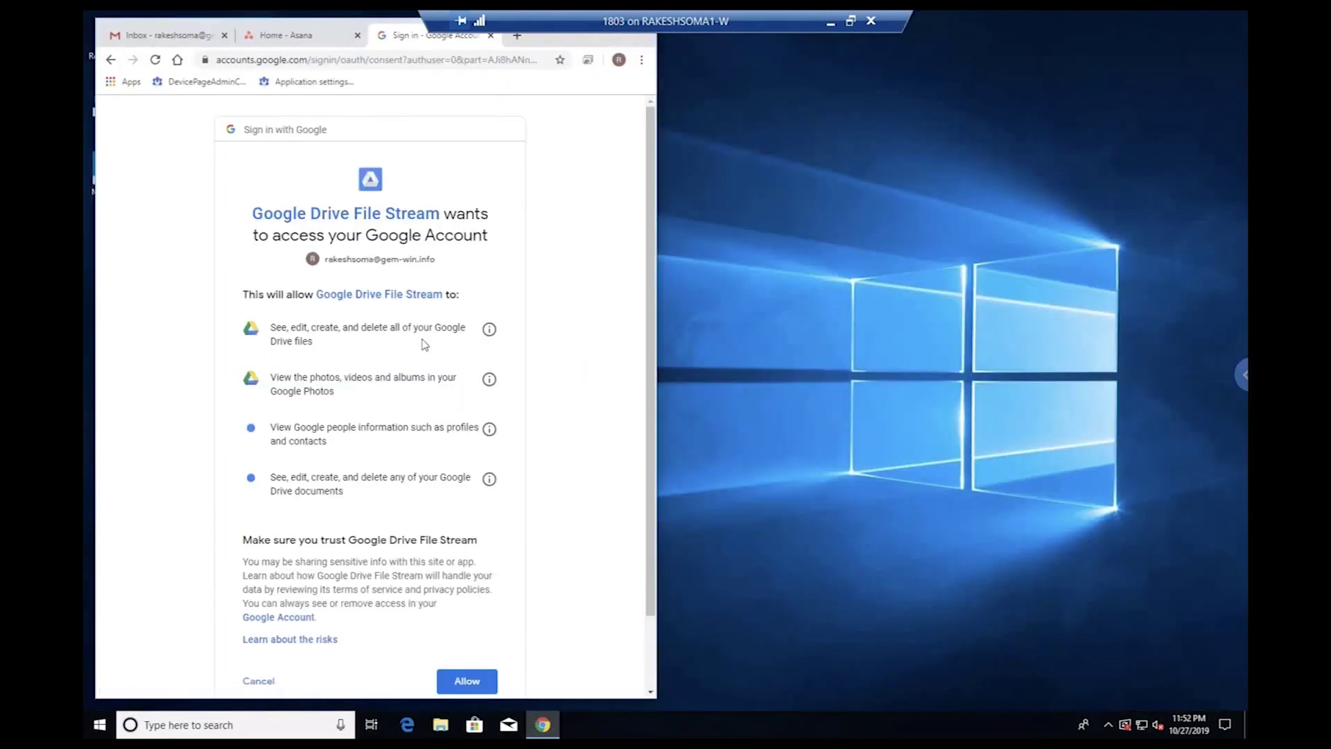
click(461, 682)
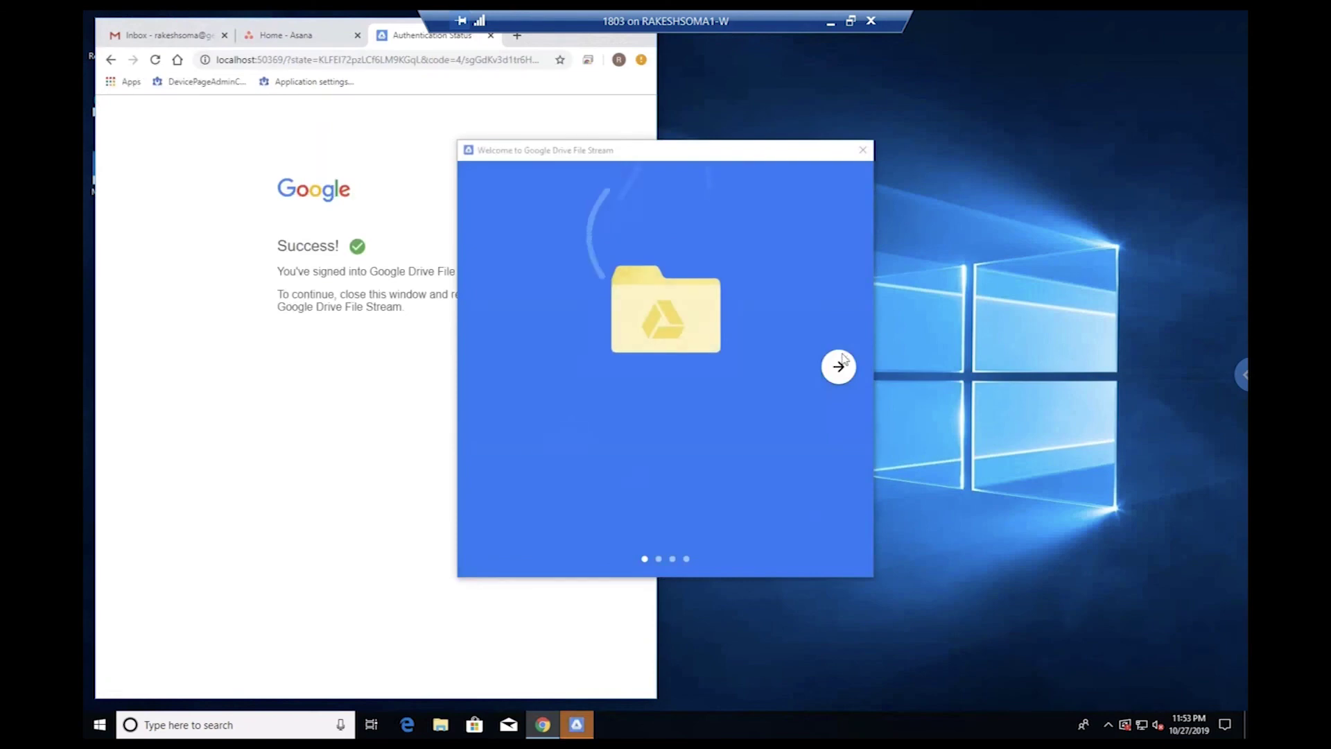
click(839, 370)
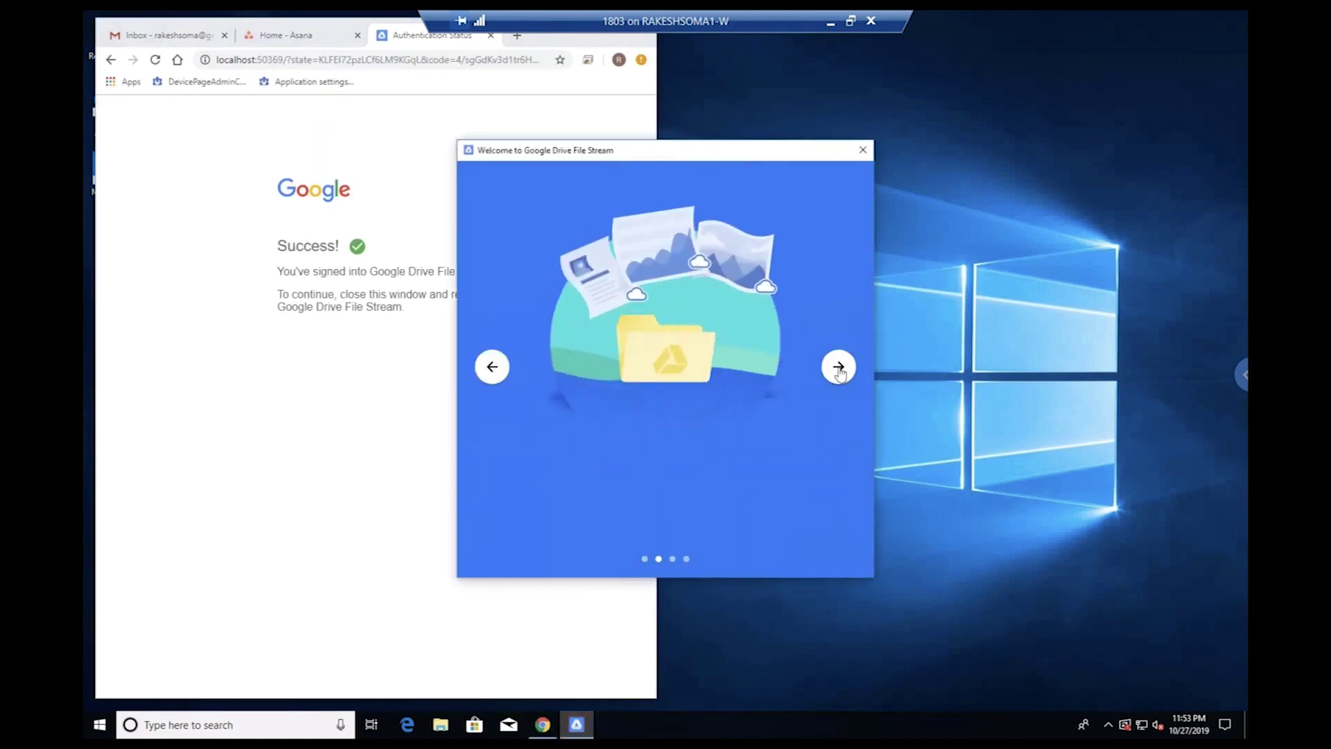
click(839, 366)
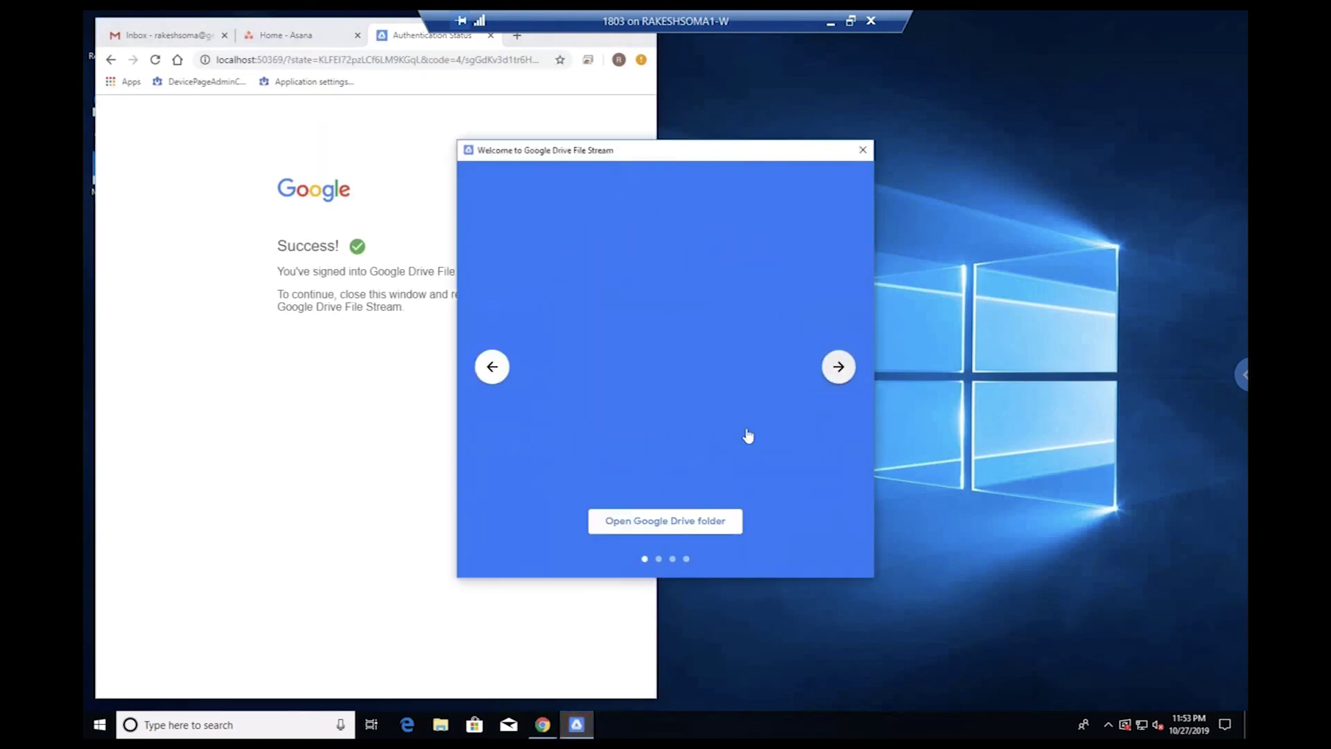